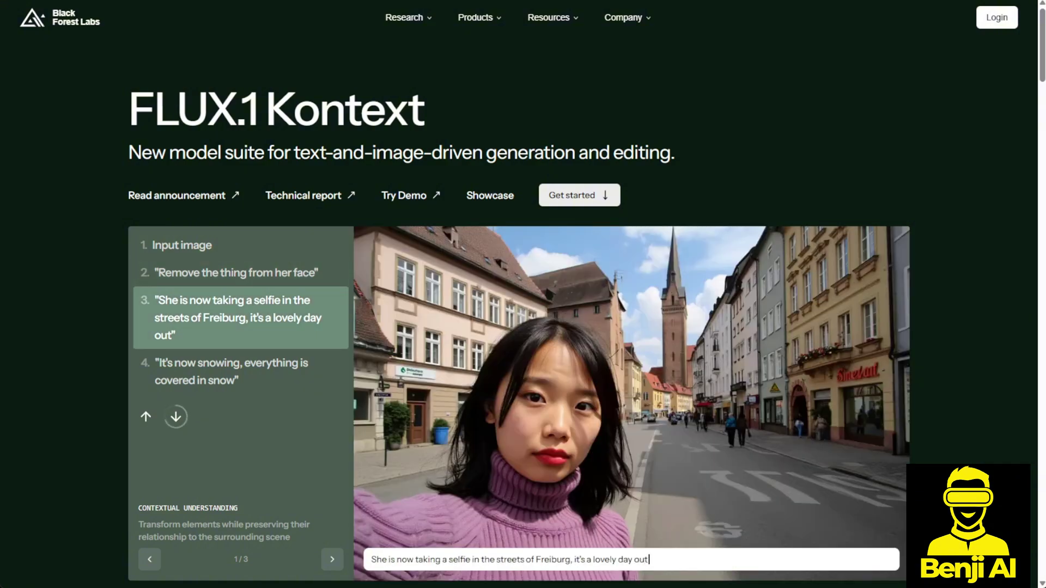
Scroll through the FLUX.1 Kontext overview to review the max, pro and dev model cards.
scroll(523, 349, "down", 1)
scroll(523, 348, "up", 1)
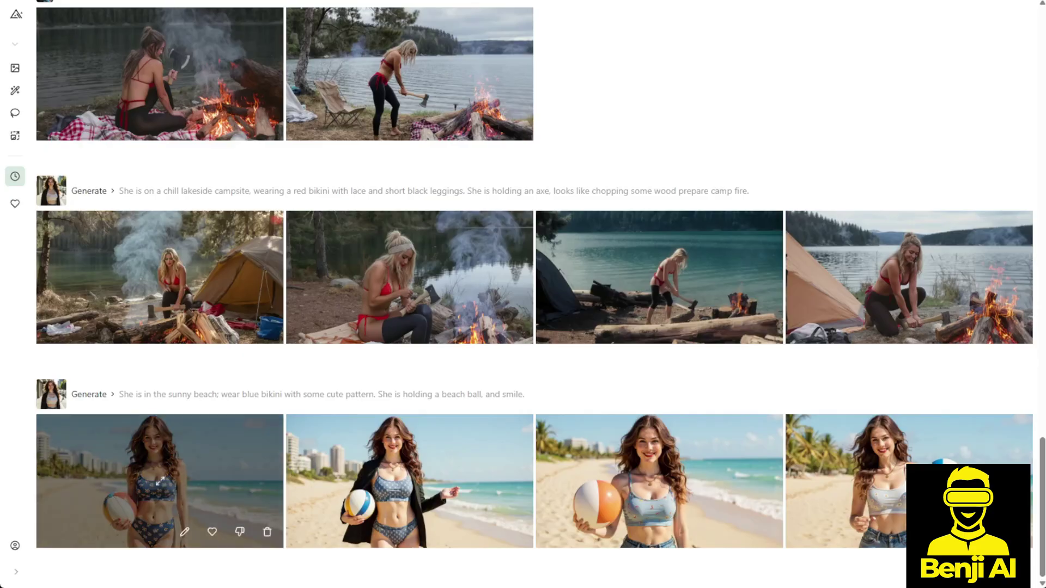
scroll(534, 305, "up", 10)
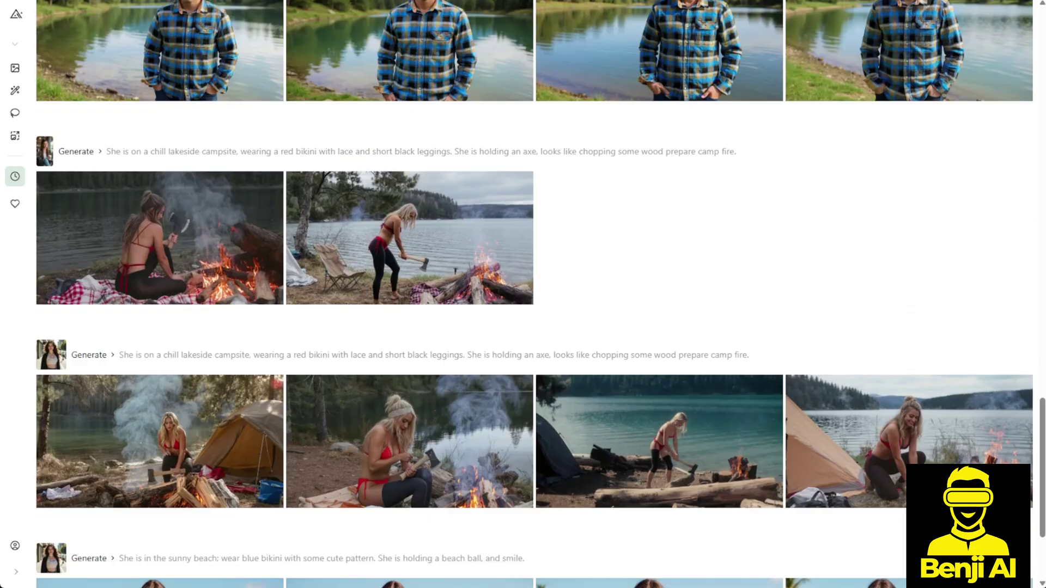
scroll(534, 305, "up", 15)
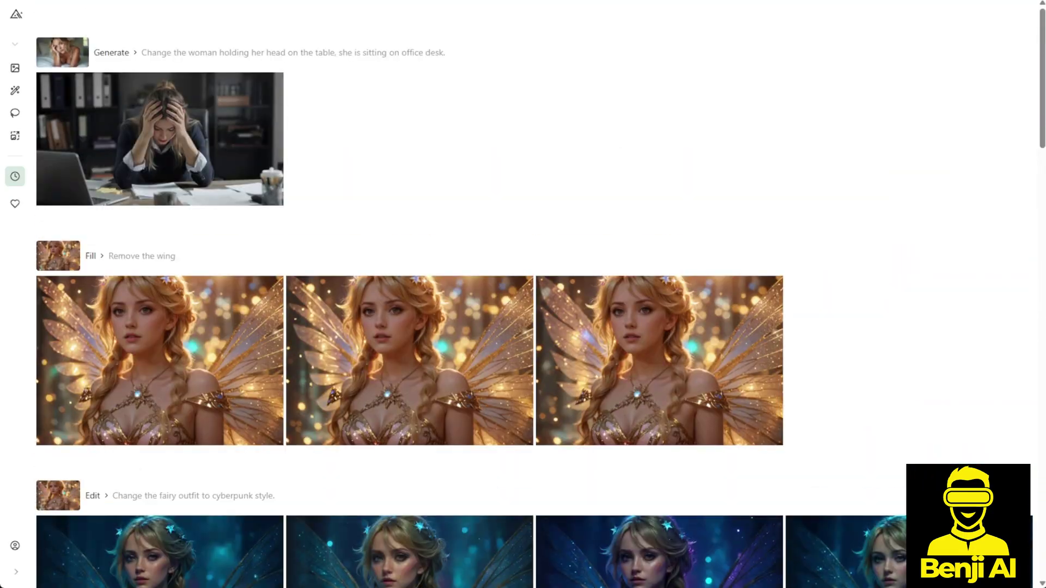
scroll(534, 305, "down", 20)
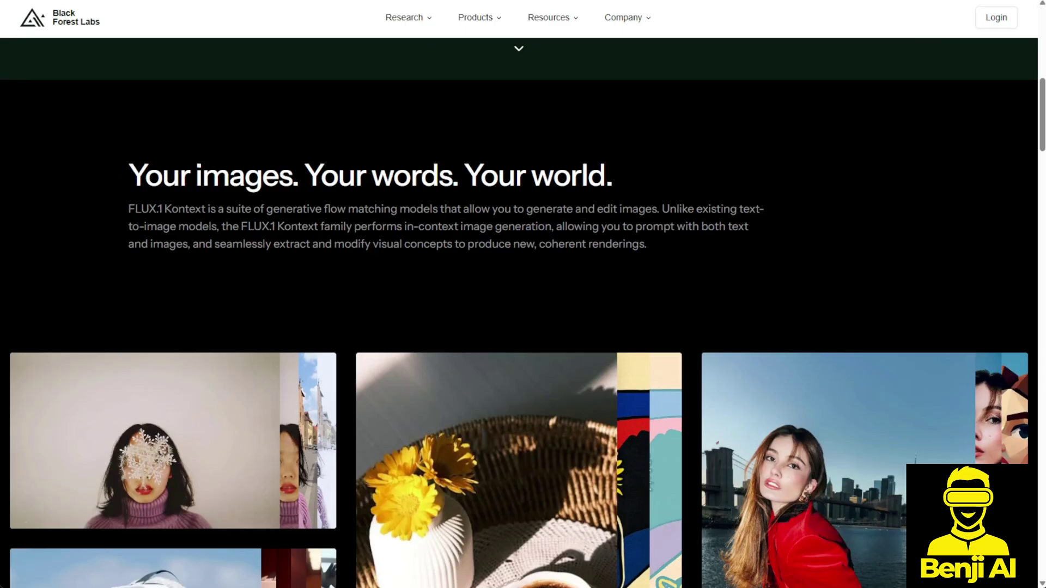
scroll(518, 327, "down", 2)
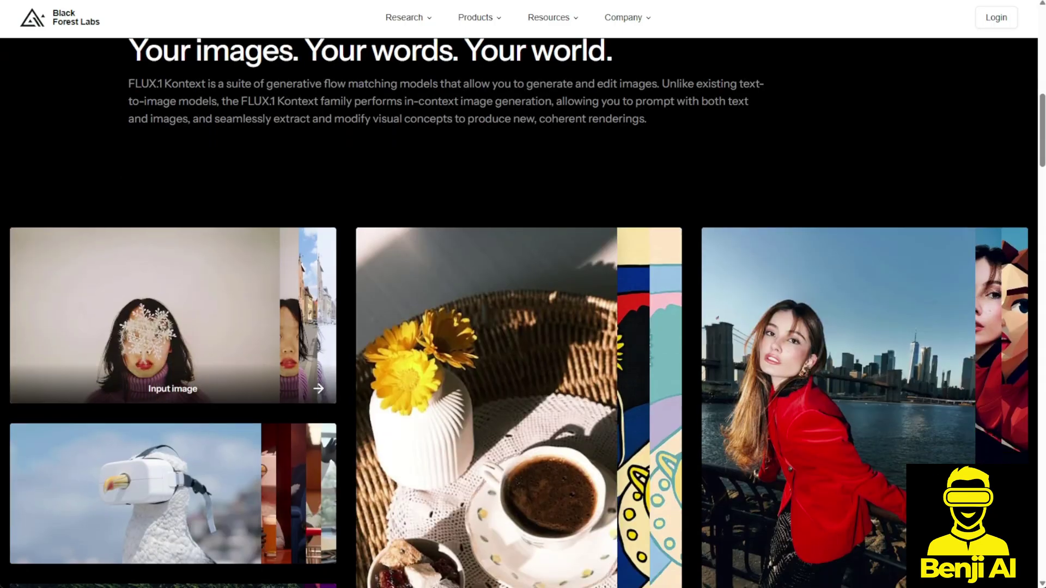
scroll(518, 327, "down", 2)
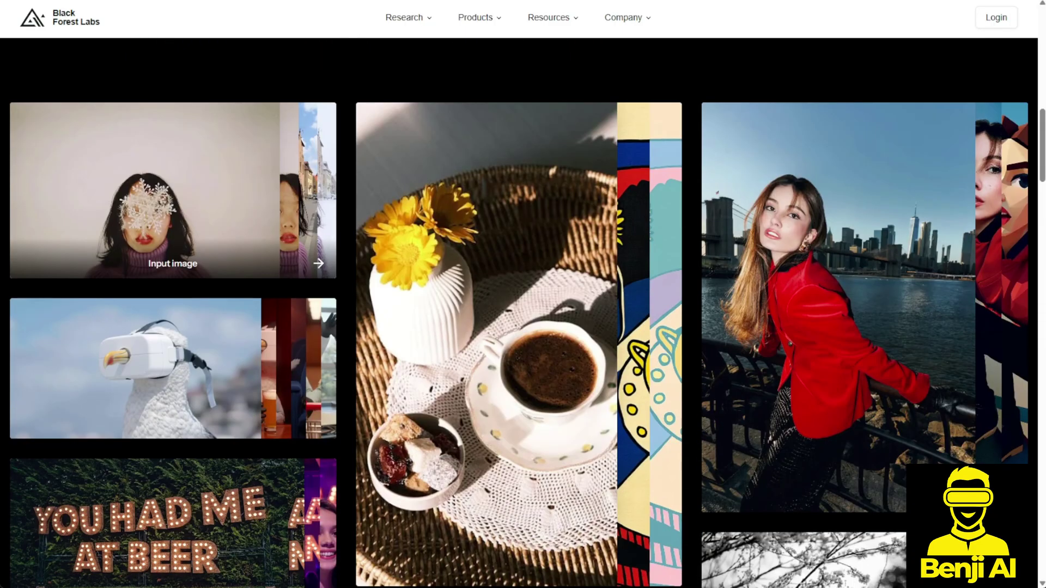
scroll(519, 327, "up", 3)
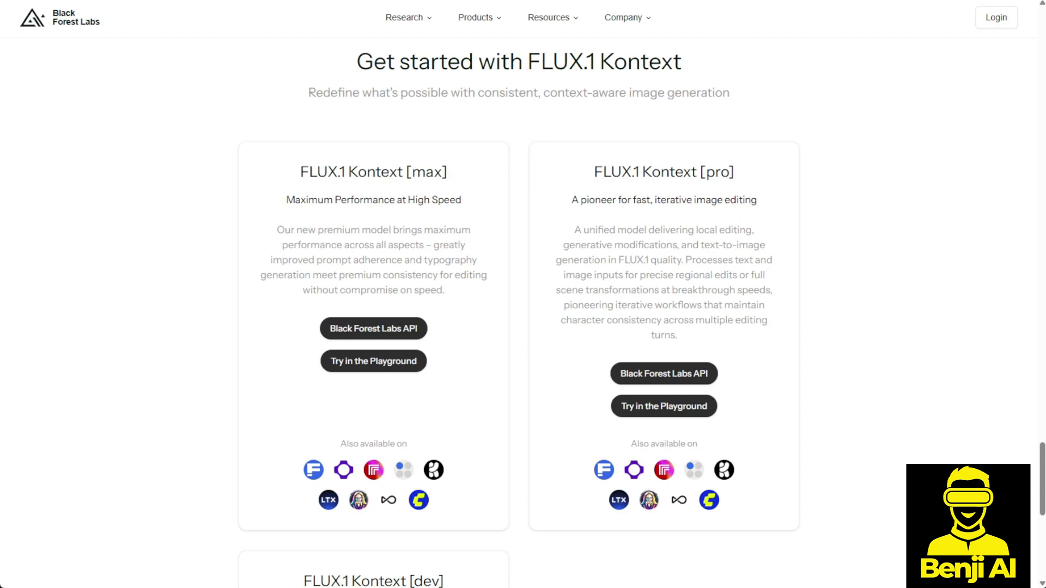
scroll(523, 294, "down", 5)
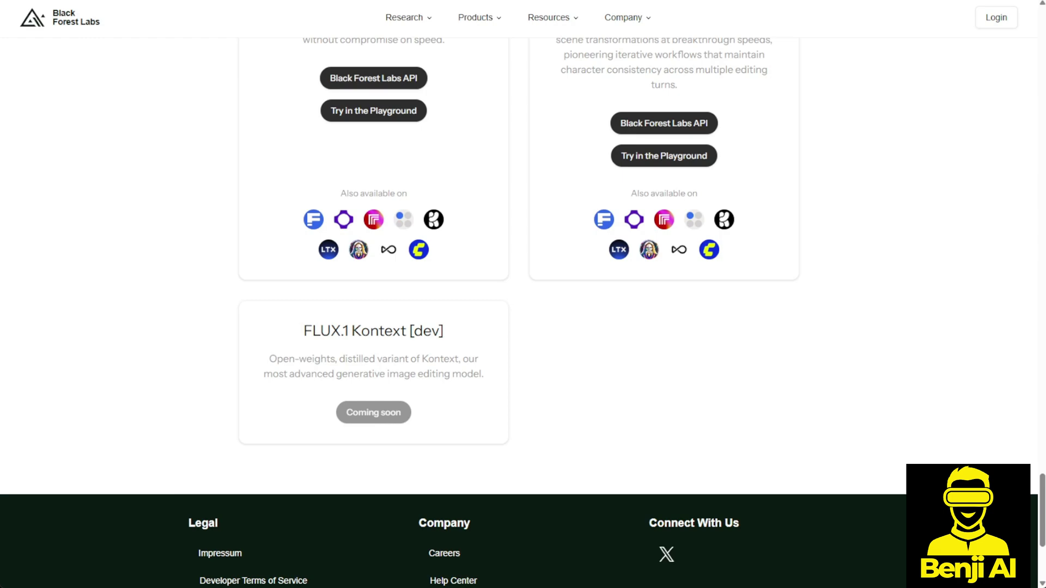
scroll(518, 314, "up", 8)
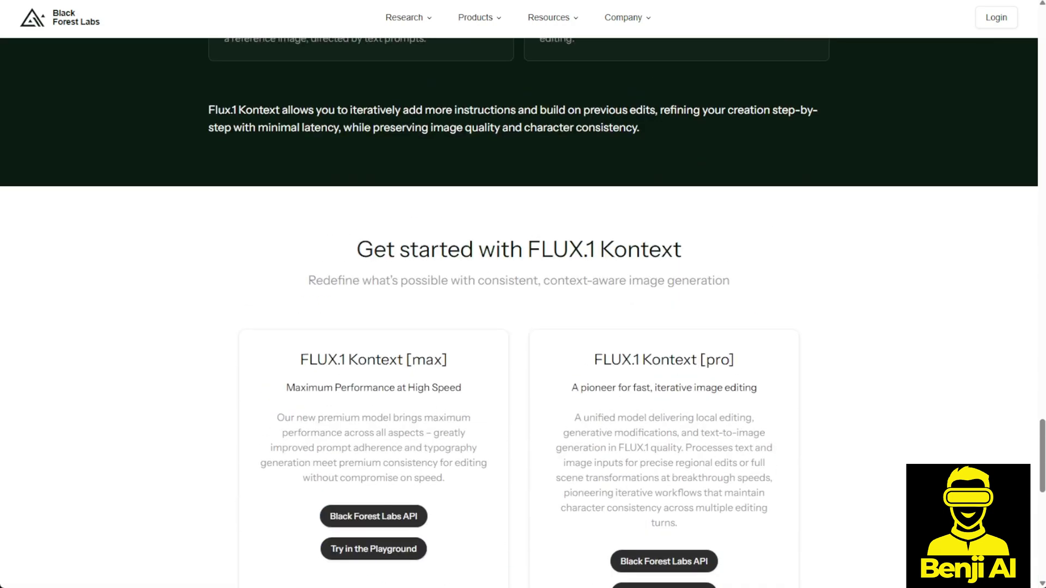
scroll(518, 314, "up", 3)
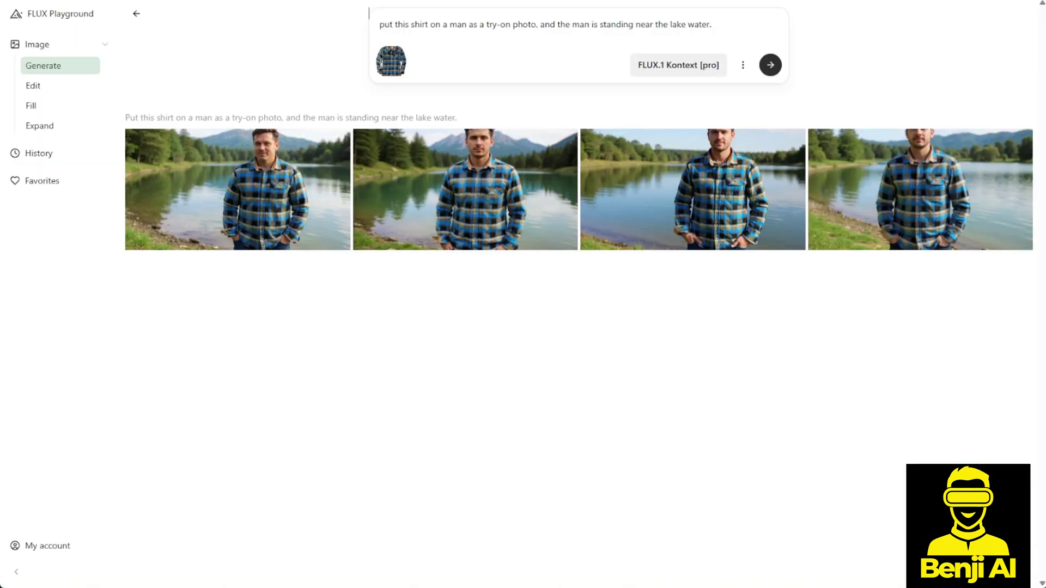
mouse_move(235, 291)
key("ctrl+a")
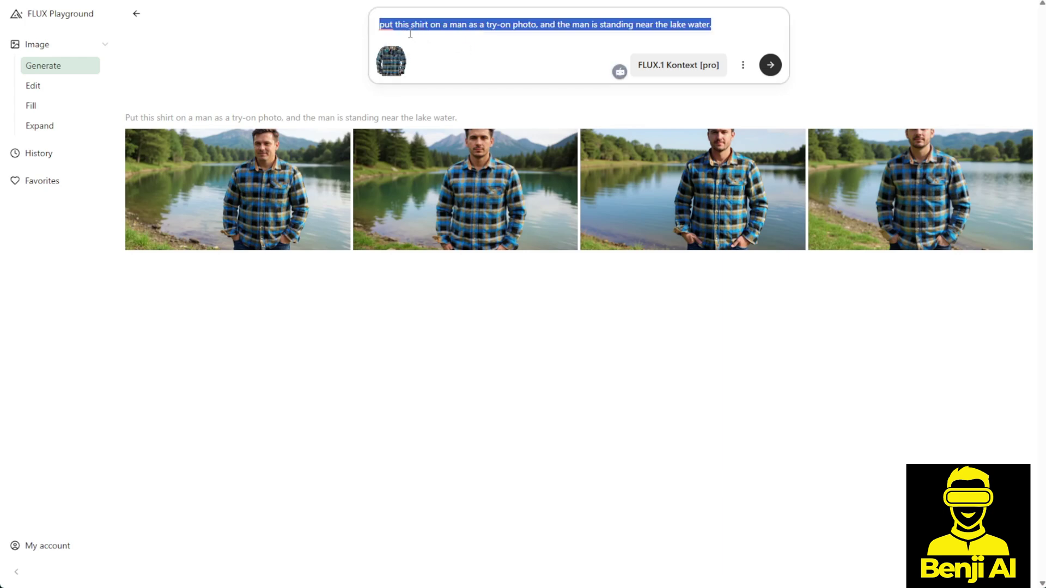
left_click(325, 162)
left_click(326, 161)
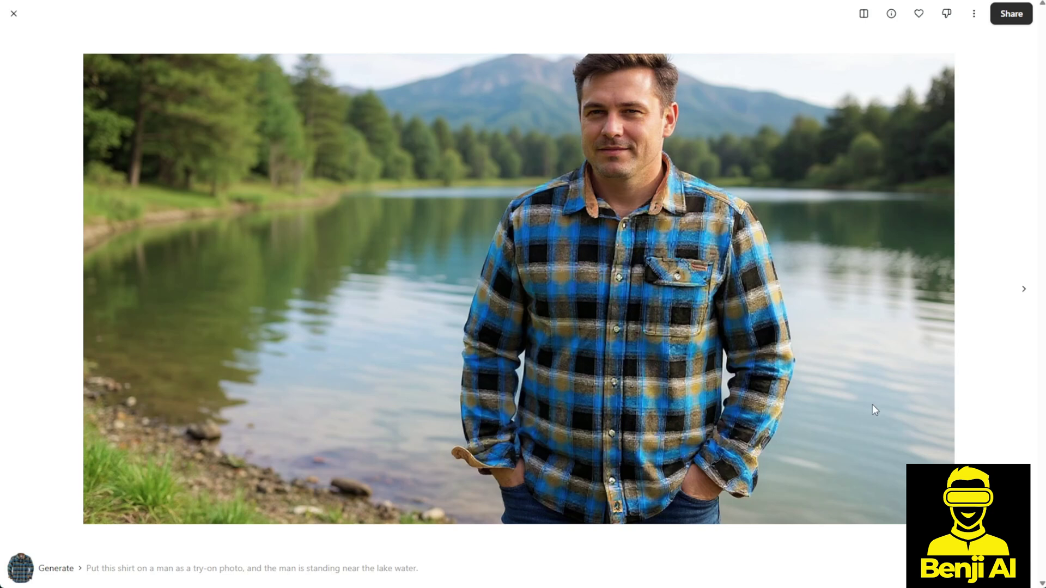
left_click(1024, 290)
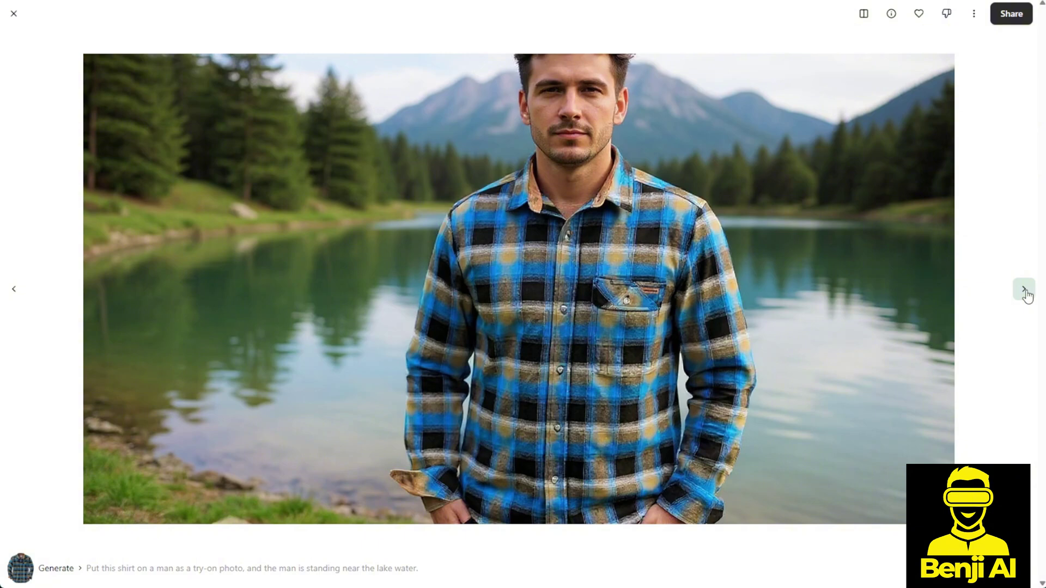
left_click(1024, 290)
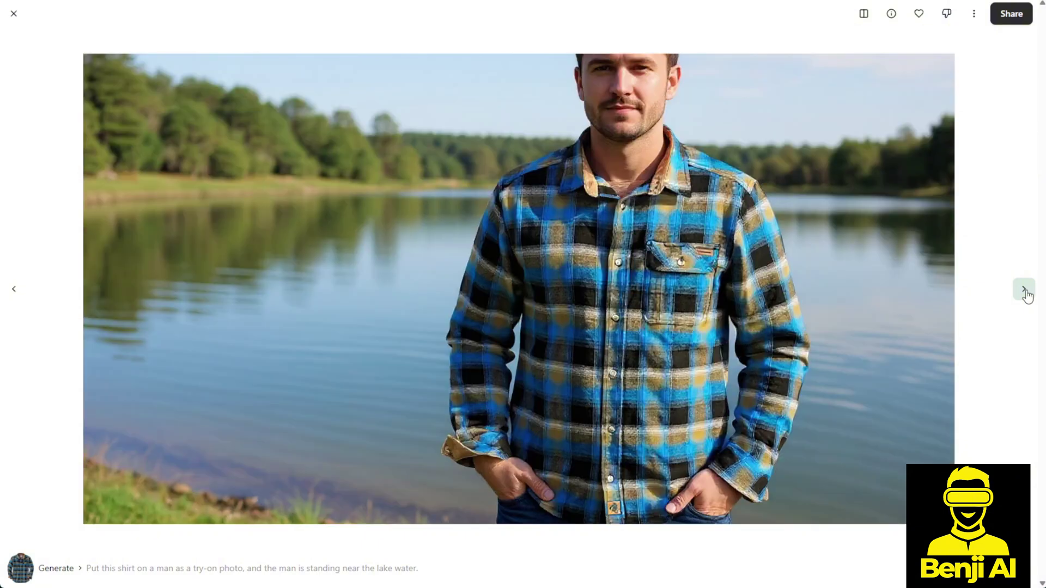
left_click(1024, 290)
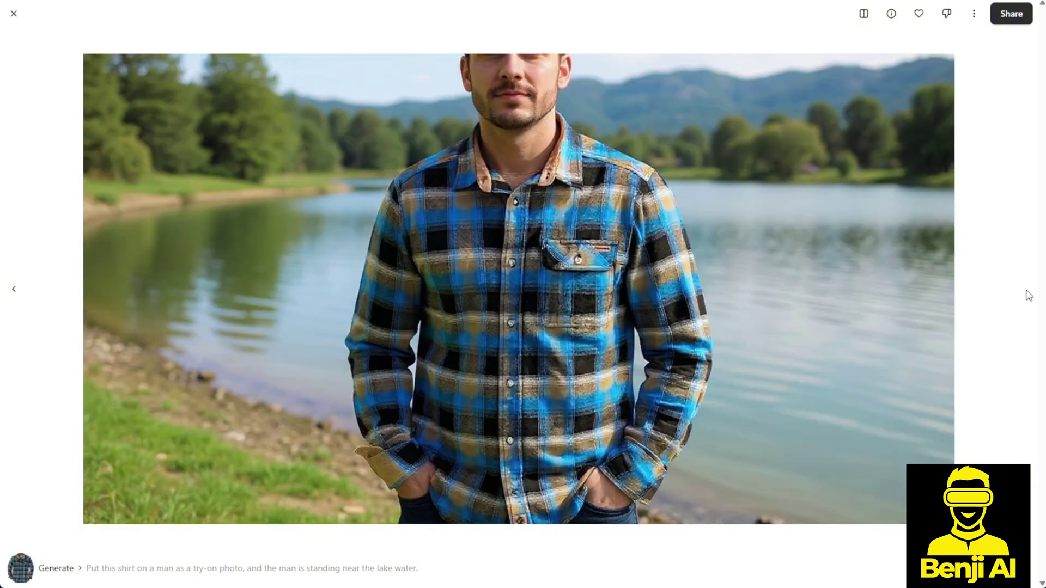
left_click(14, 13)
mouse_move(378, 72)
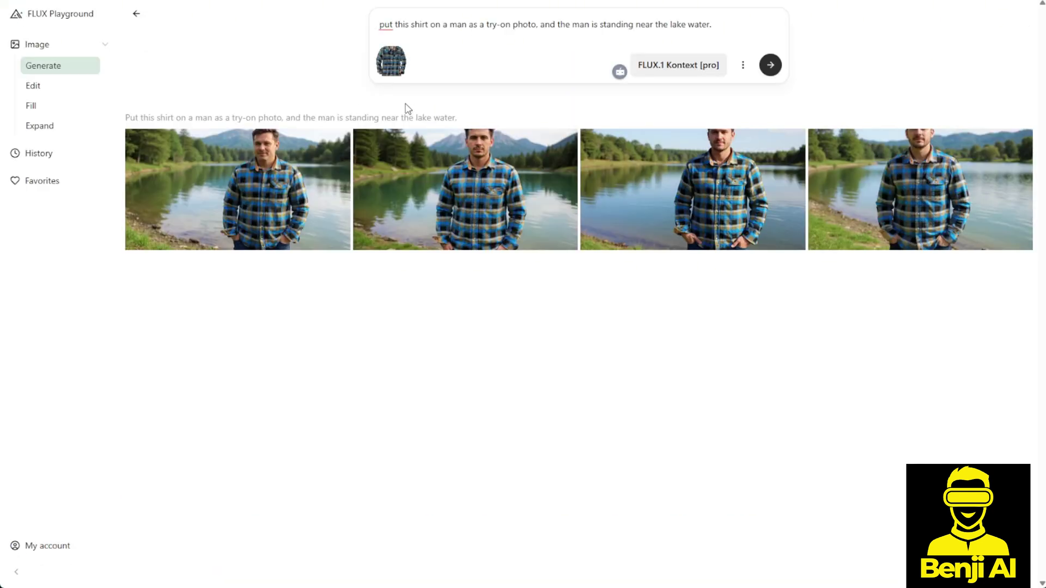
mouse_move(405, 173)
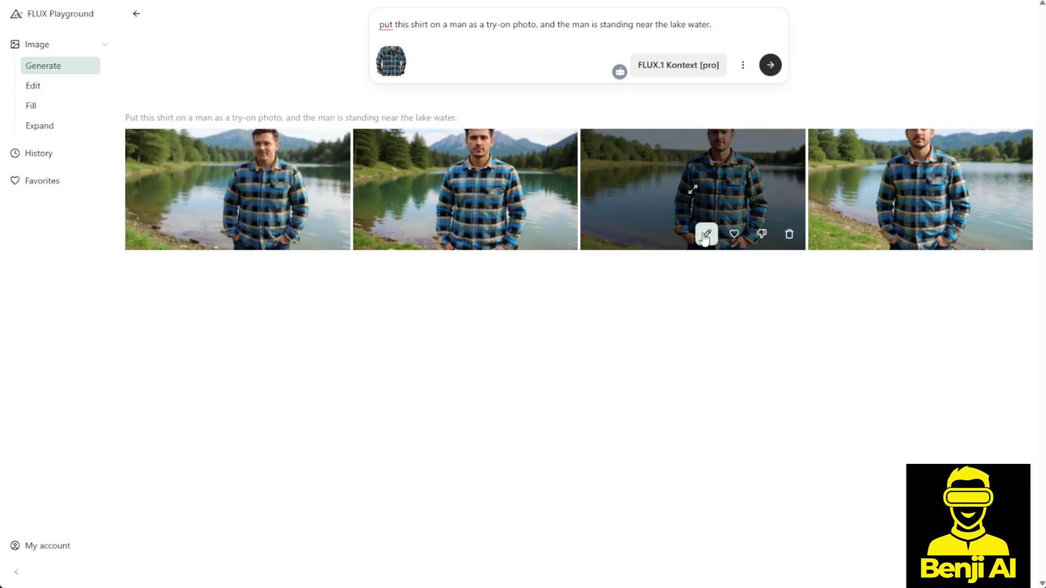
Edit the third try-on photo with the prompt: winter with heavy snowing, the lake water turned to ice.
left_click(706, 234)
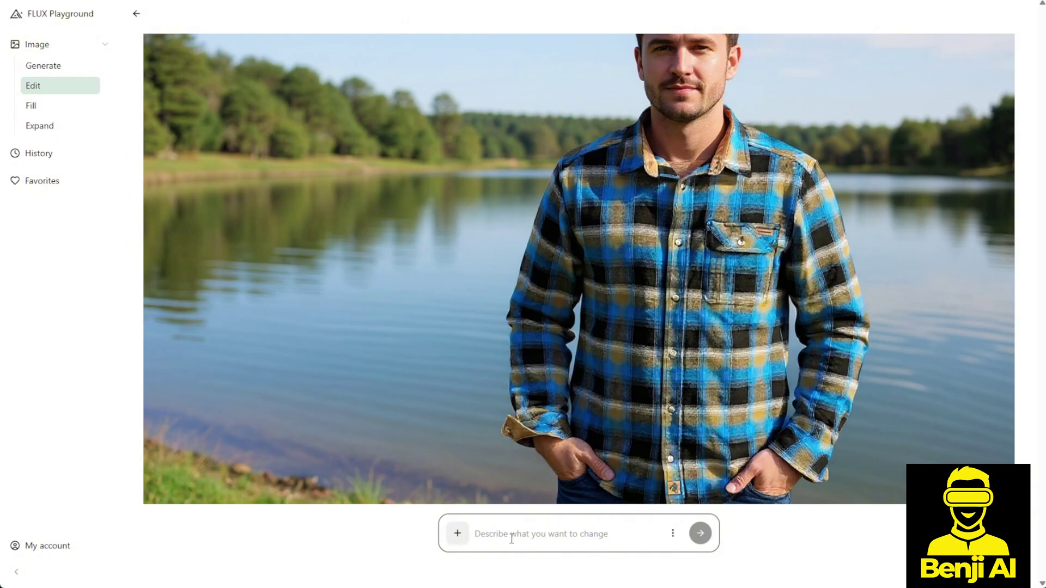
left_click(673, 533)
left_click(493, 538)
type("change the weather to winter ")
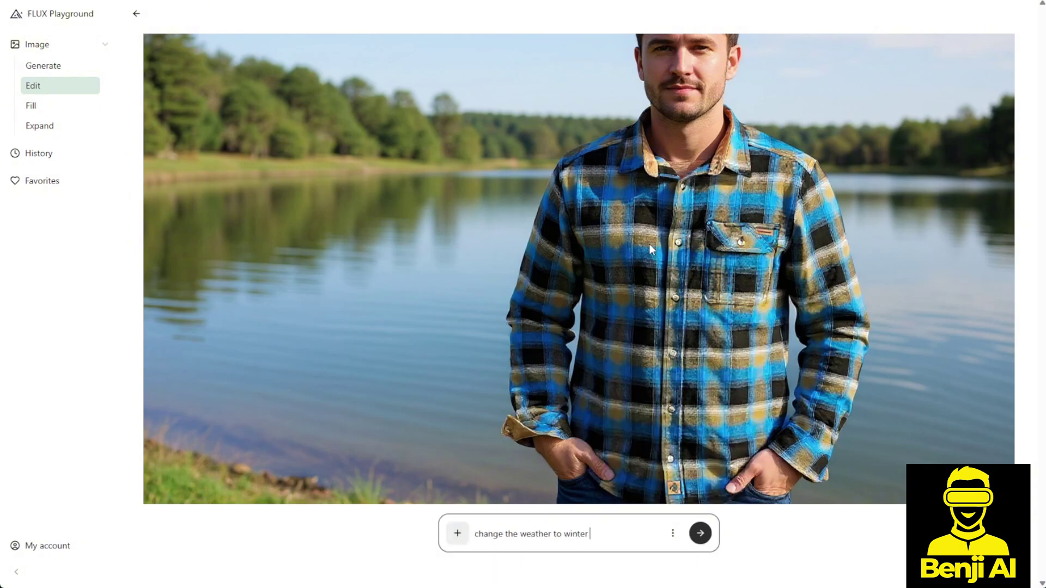
type("with heavy snowing, the lake water turn to ice.")
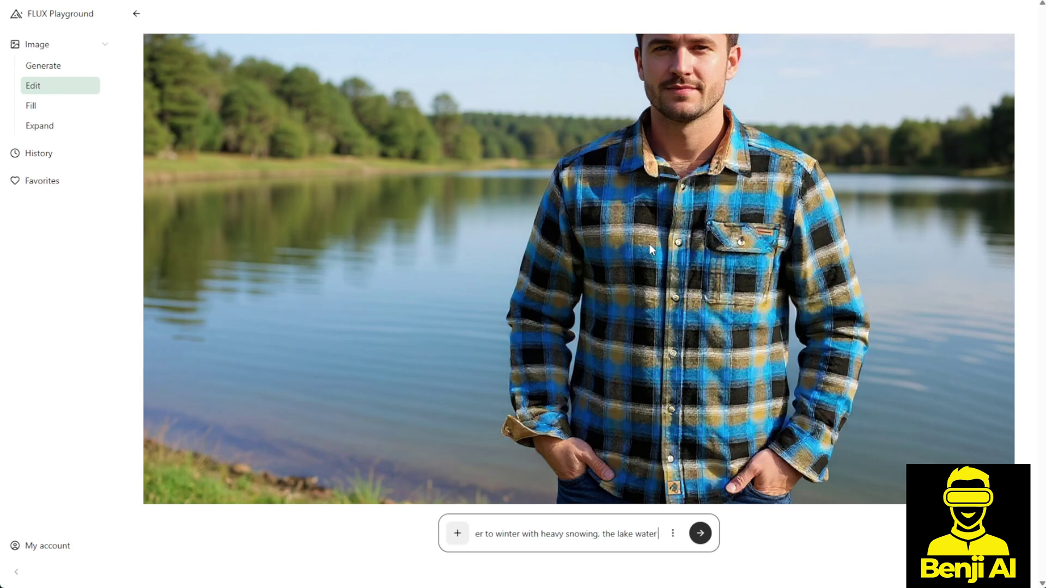
key("Return")
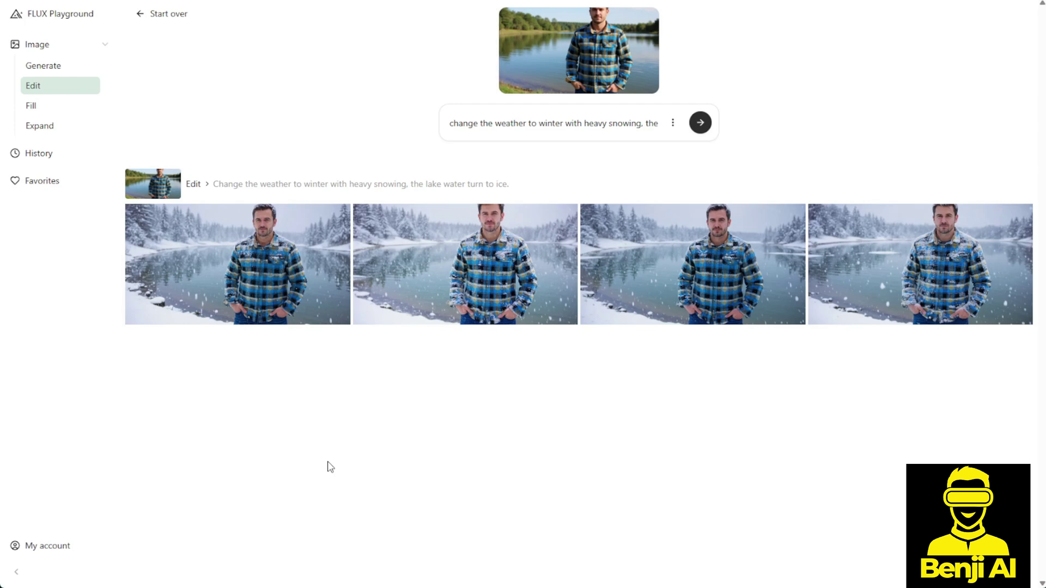
Browse all four snowy lakeside results full size, then close the viewer.
left_click(284, 259)
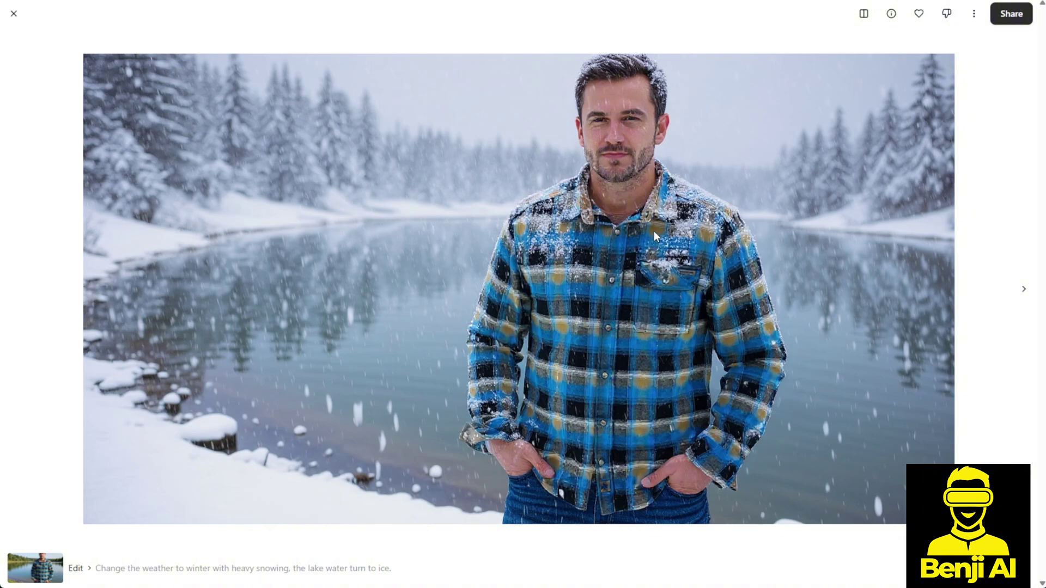
left_click(1022, 297)
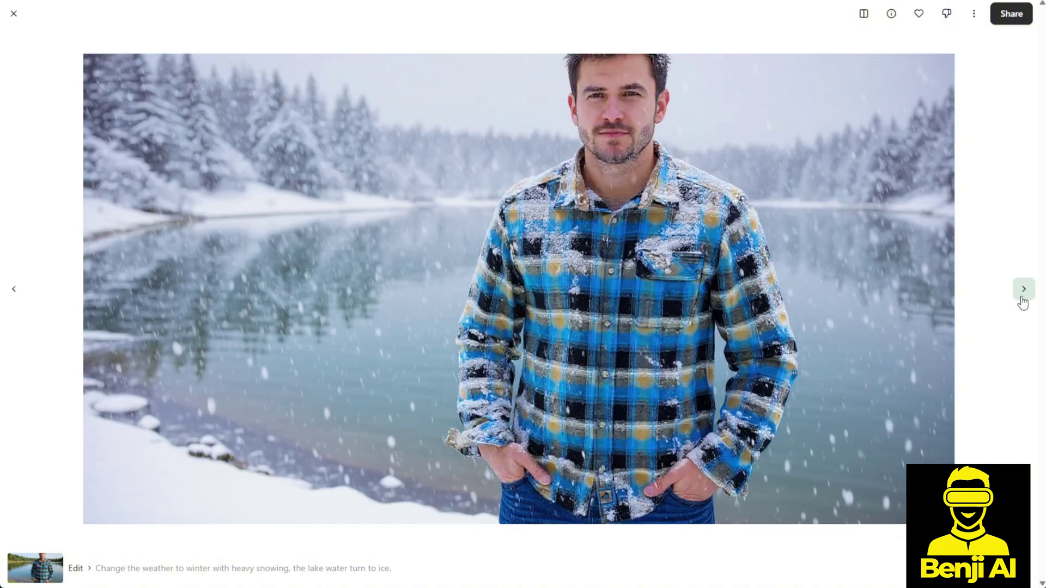
left_click(1023, 303)
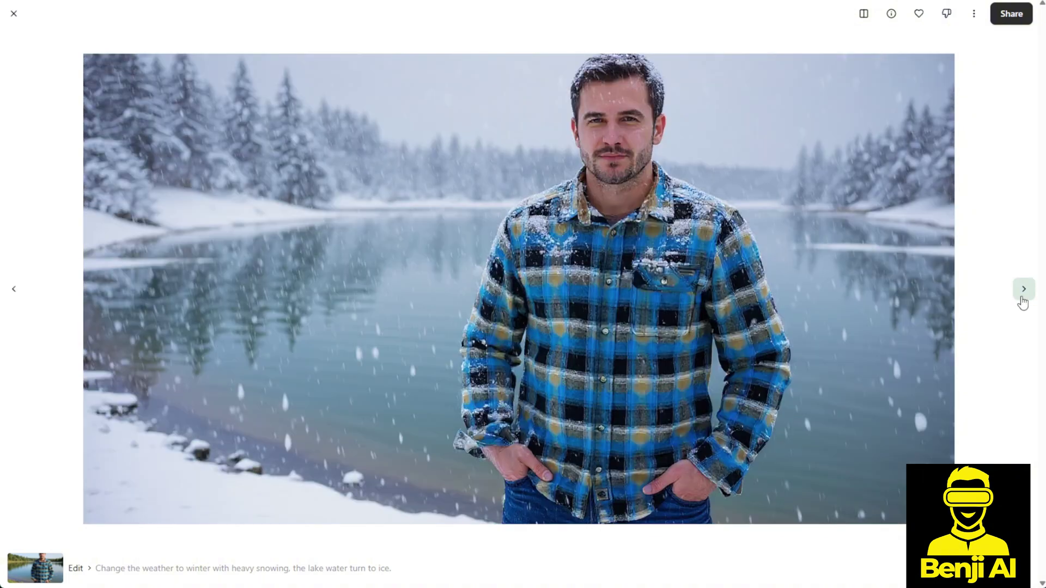
left_click(1023, 303)
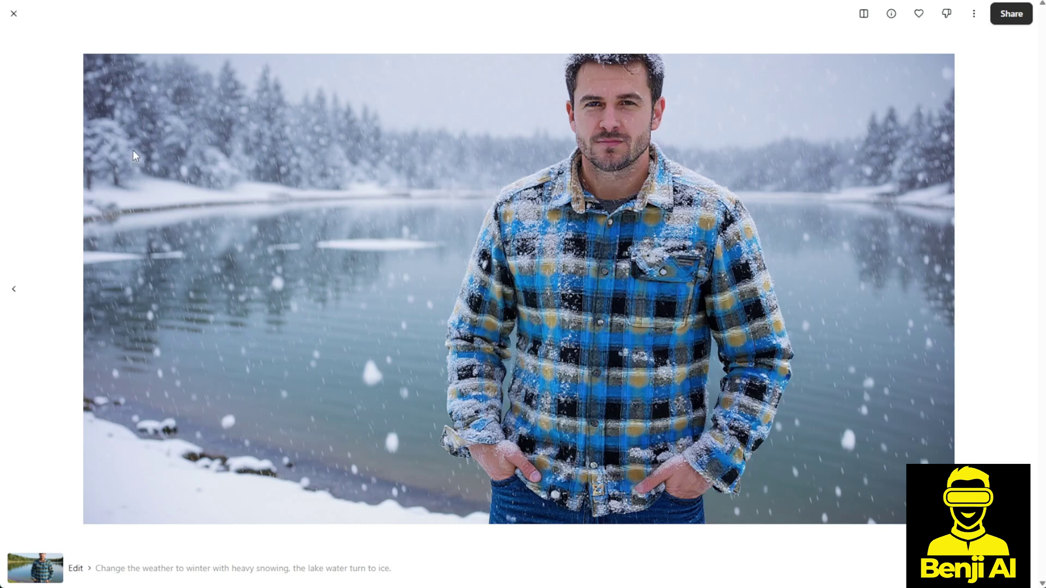
left_click(14, 13)
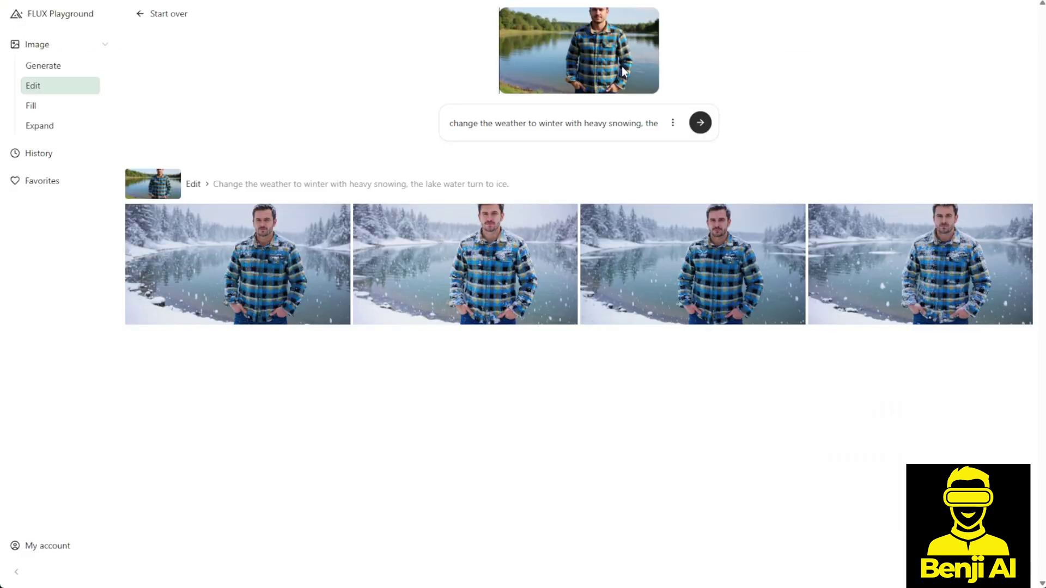
From the first winter result, change the background to a beach with teenagers playing beach ball.
mouse_move(191, 261)
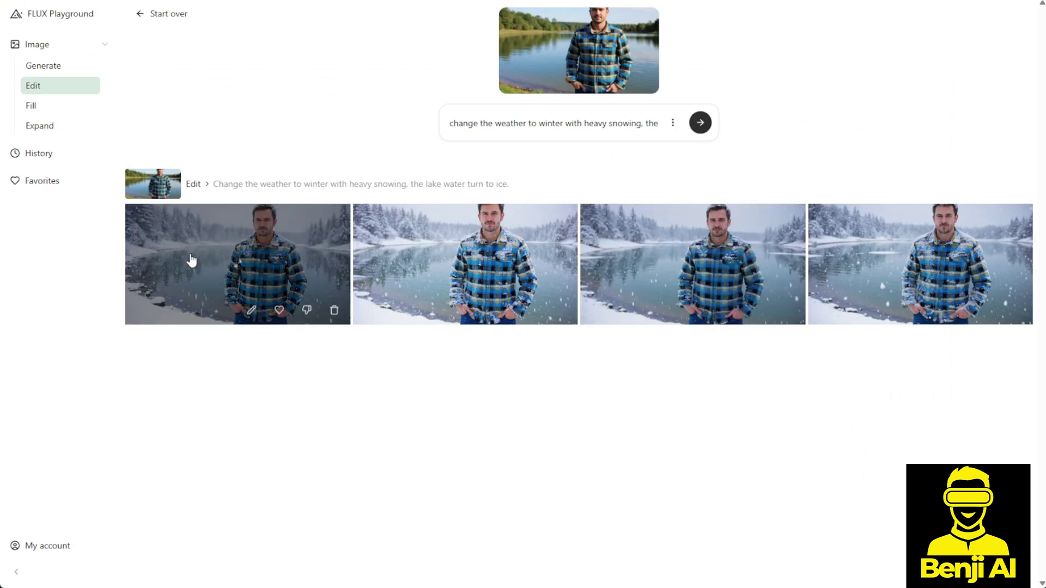
left_click(163, 188)
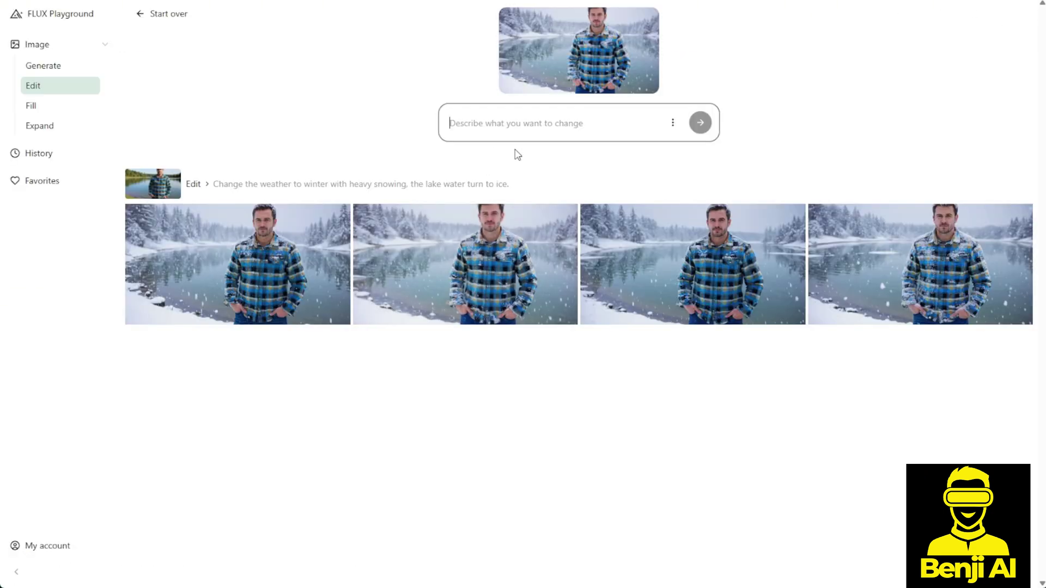
mouse_move(467, 323)
type("Change the background to a beach, there's some teenagers playing beach ball")
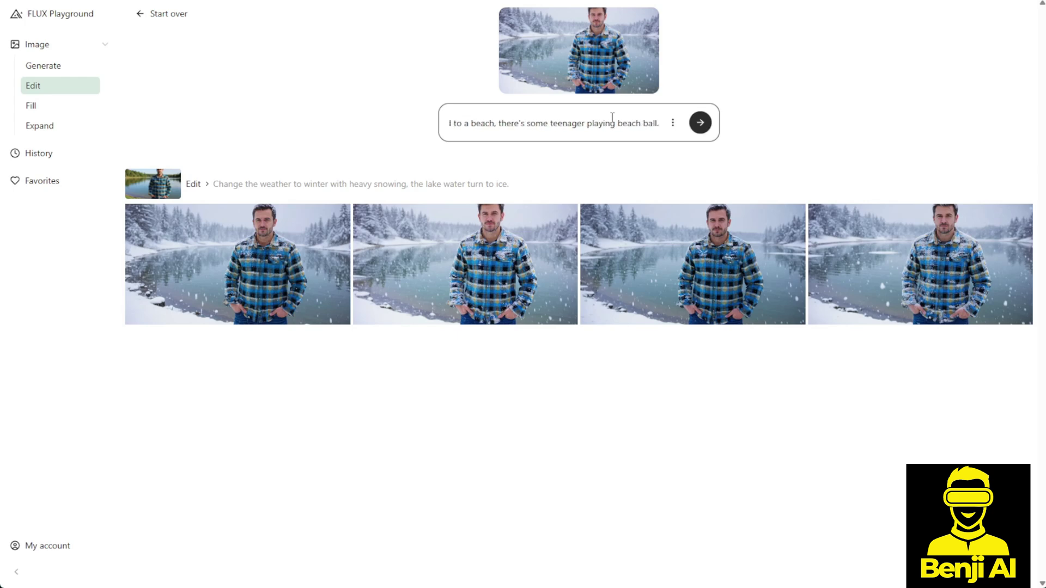
left_click(701, 125)
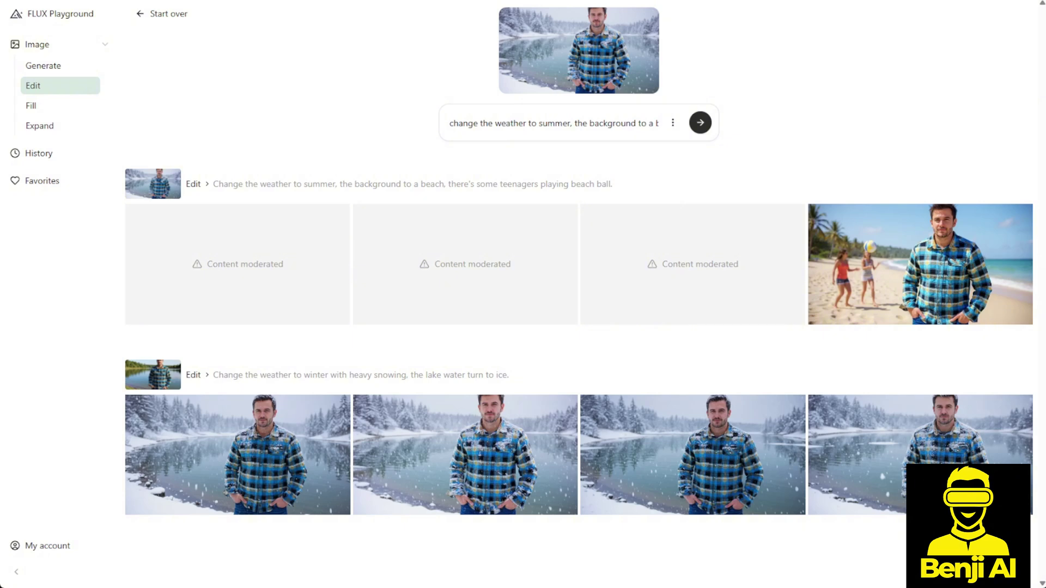
left_click(921, 264)
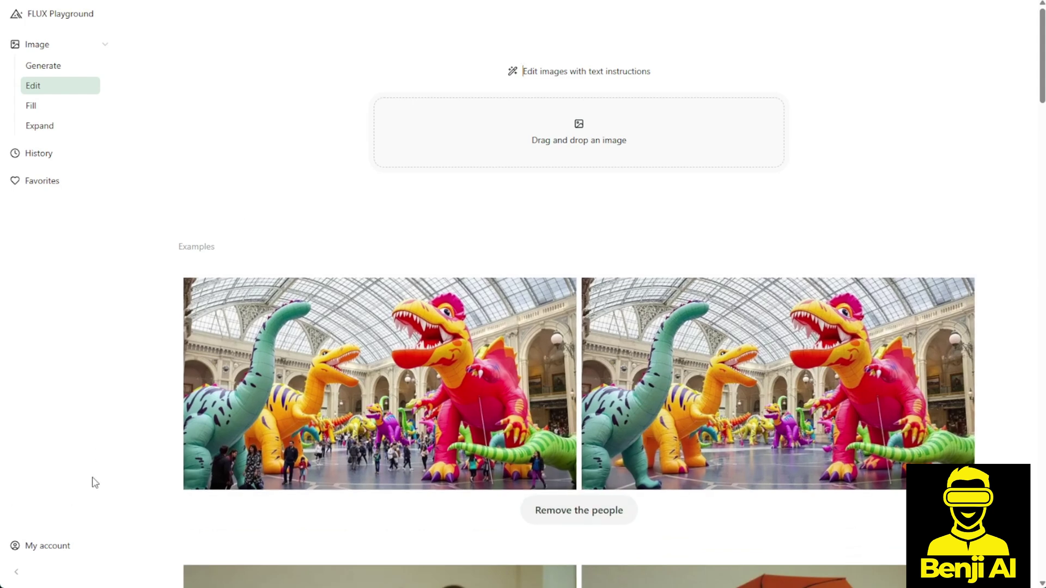
Open the 'Replace joy by BFL' notebook example from the Edit page examples.
scroll(116, 464, "down", 2)
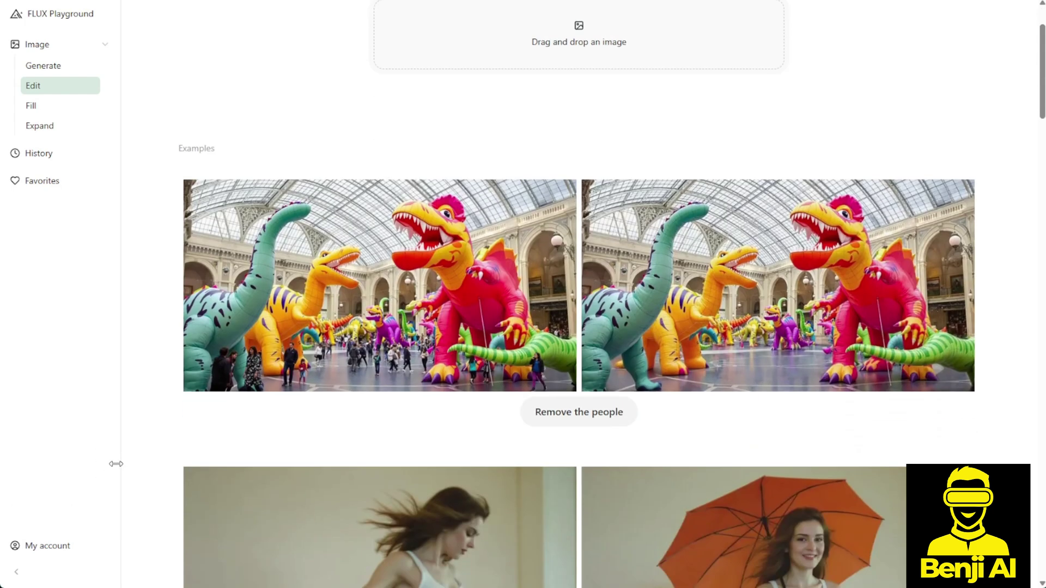
scroll(116, 463, "down", 2)
scroll(116, 463, "up", 3)
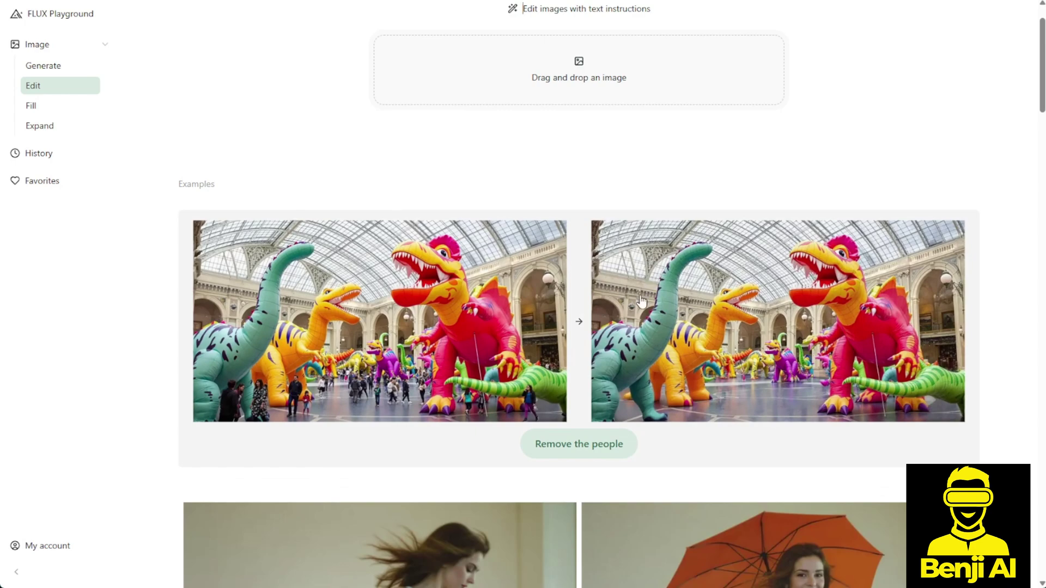
scroll(642, 301, "down", 10)
left_click(431, 242)
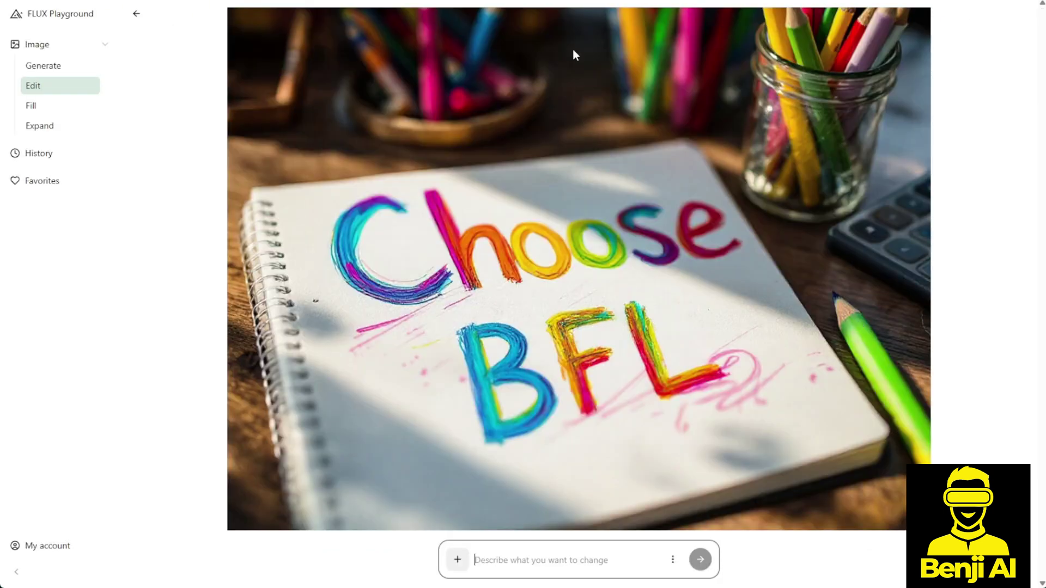
Submit 'change the text to Benji AI Playground' and view the first two results full size.
type("change the text to Benji AI Playground")
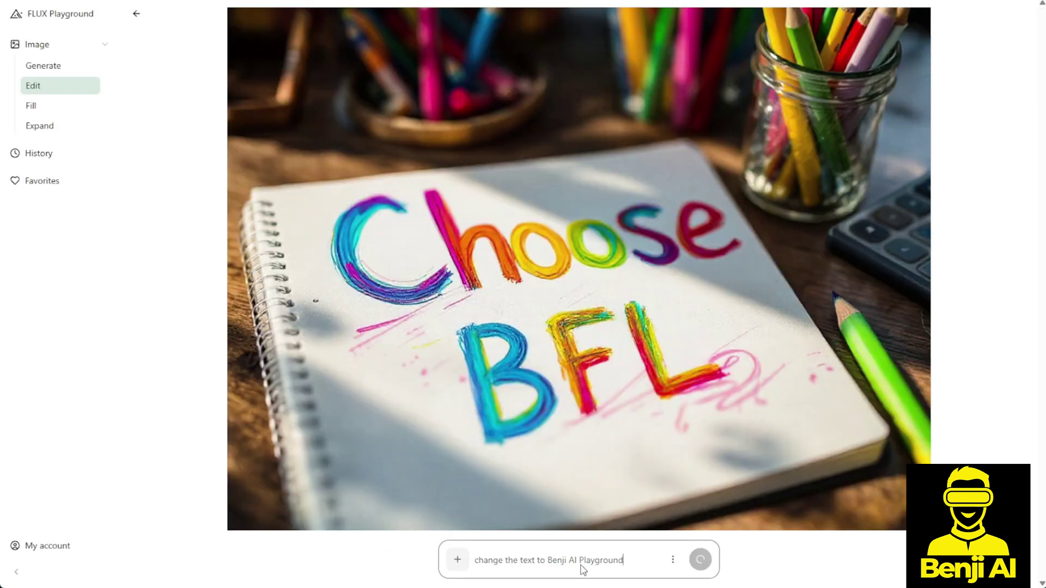
key("Return")
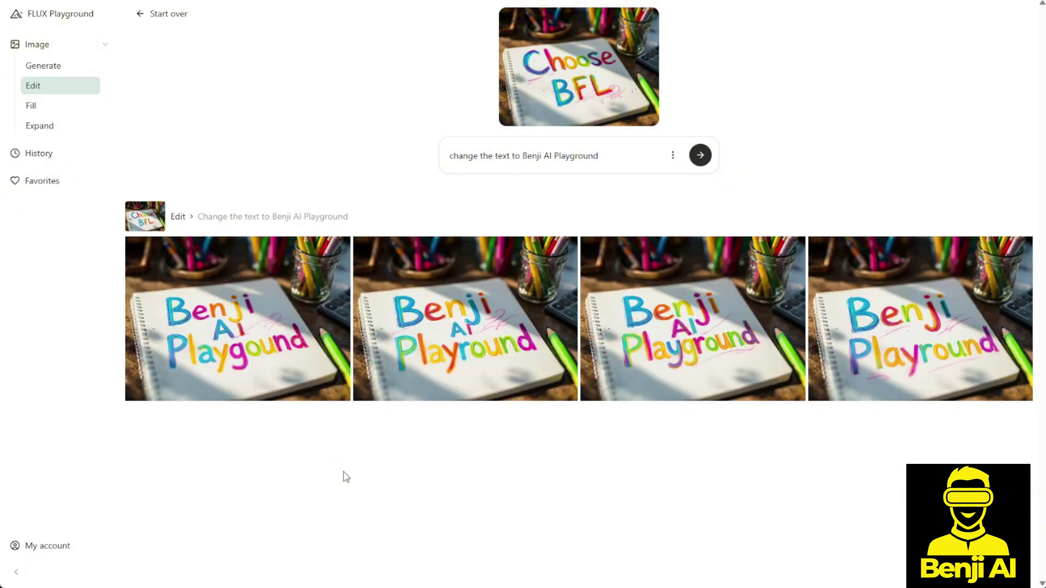
left_click(326, 375)
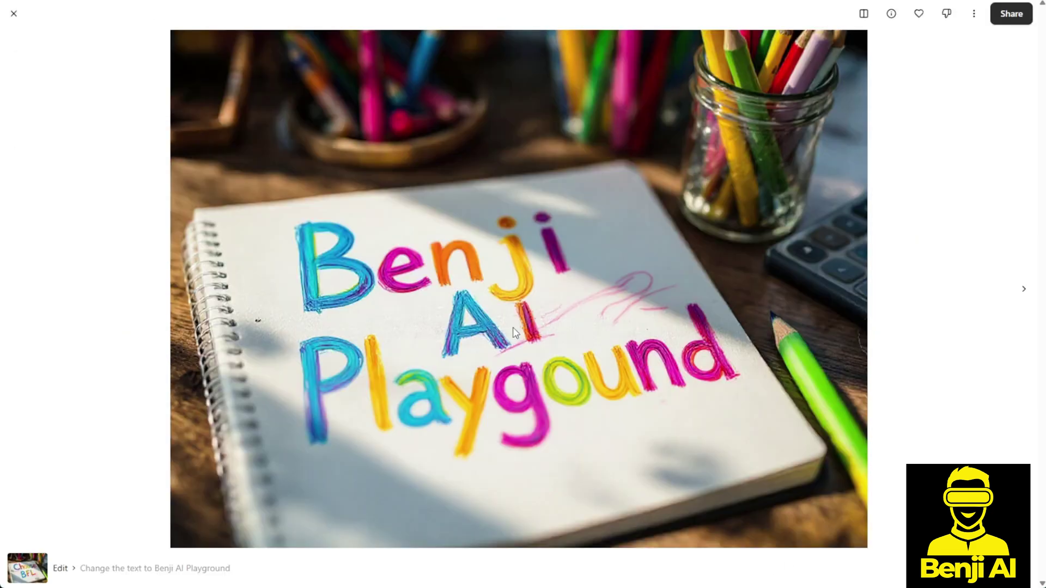
left_click(1023, 290)
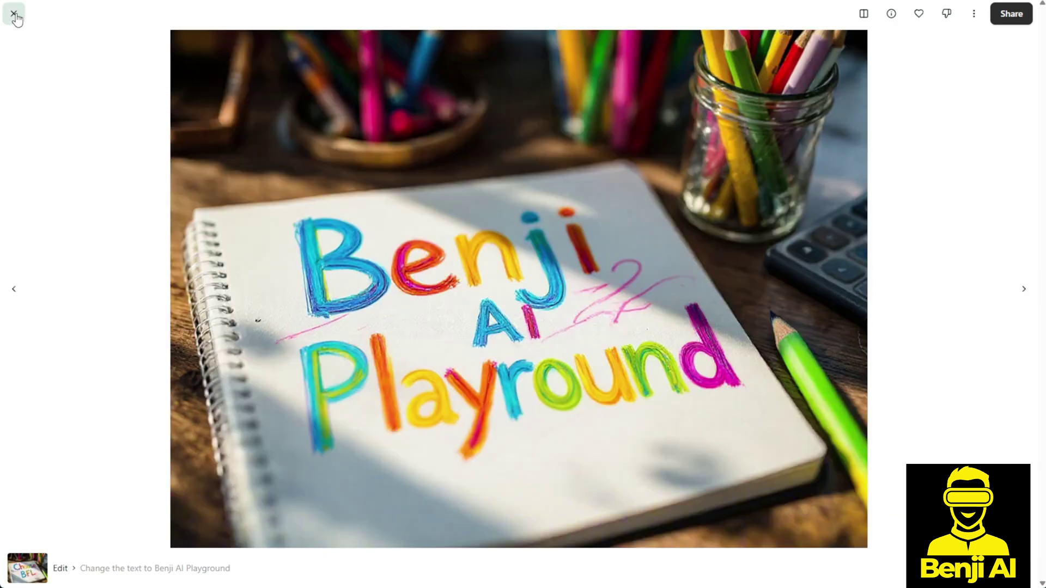
left_click(14, 14)
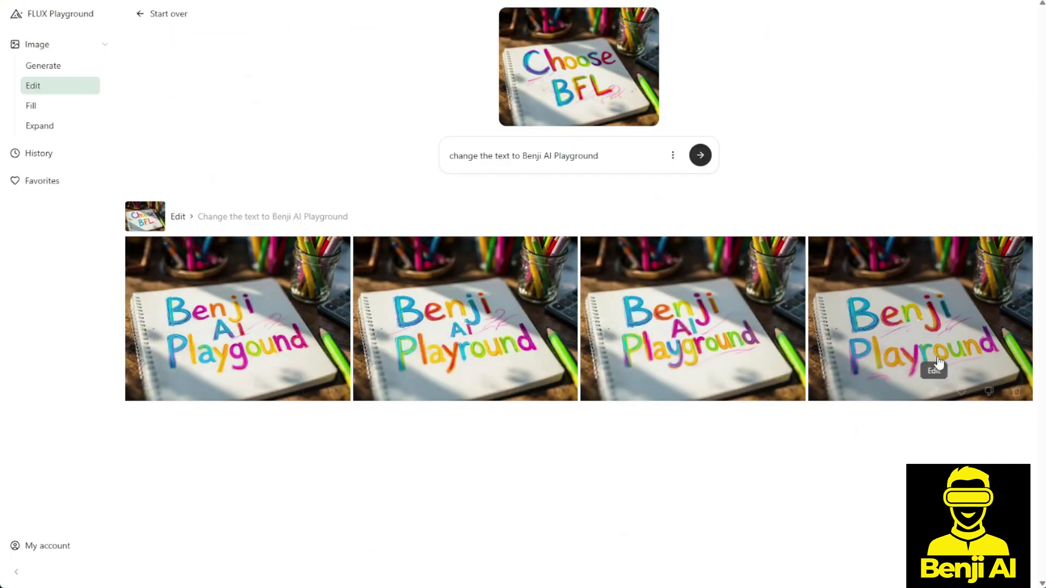
Compare the fourth, first and second 'Benji AI Playground' notebook versions full size.
left_click(983, 325)
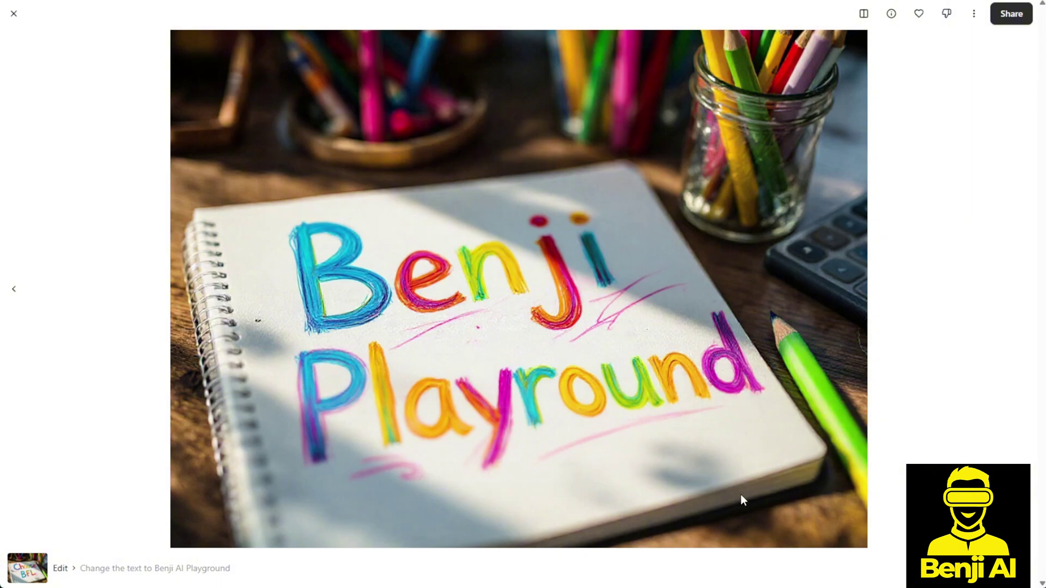
key("Escape")
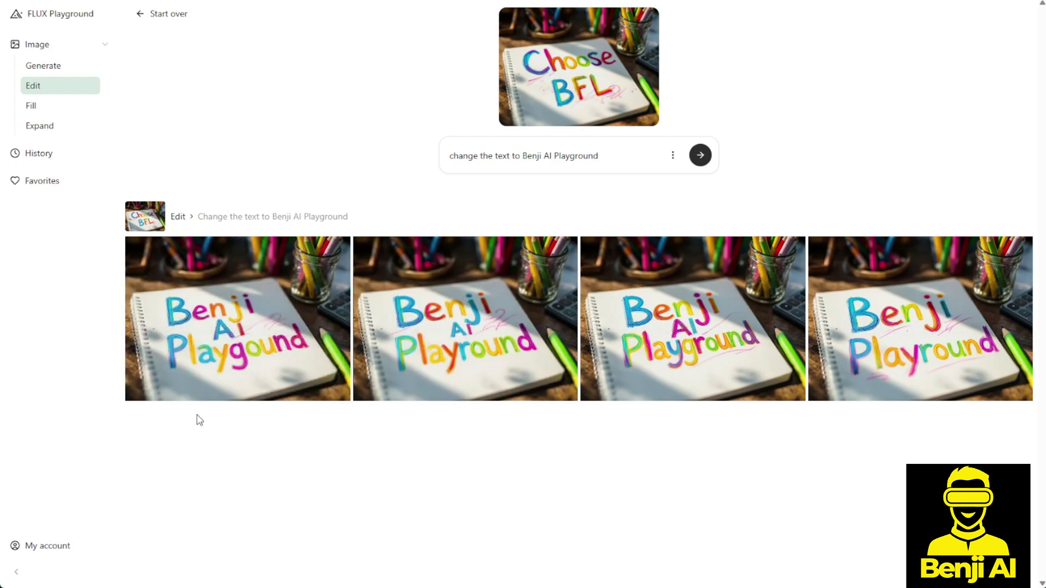
left_click(208, 381)
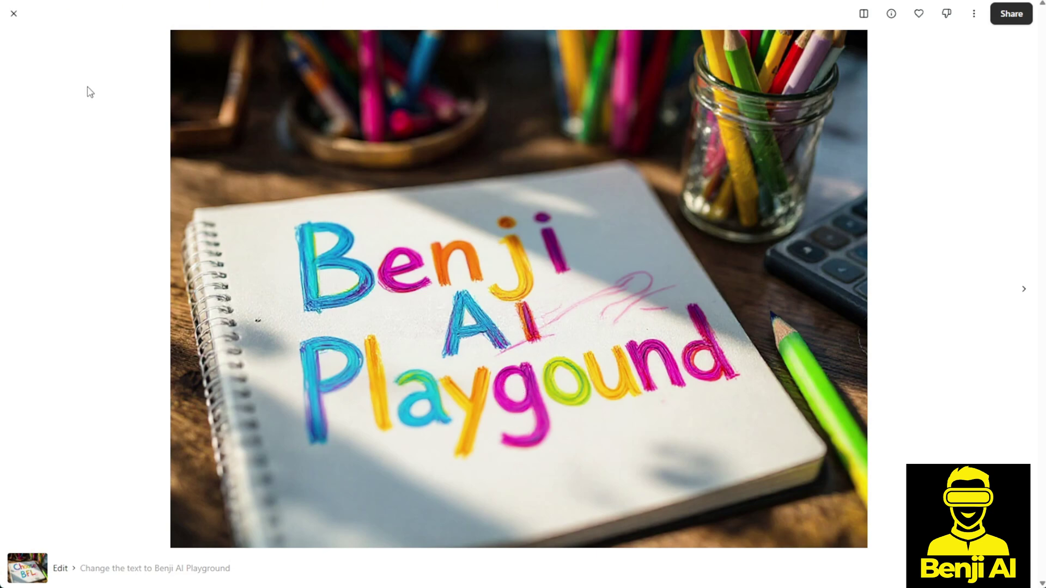
left_click(14, 13)
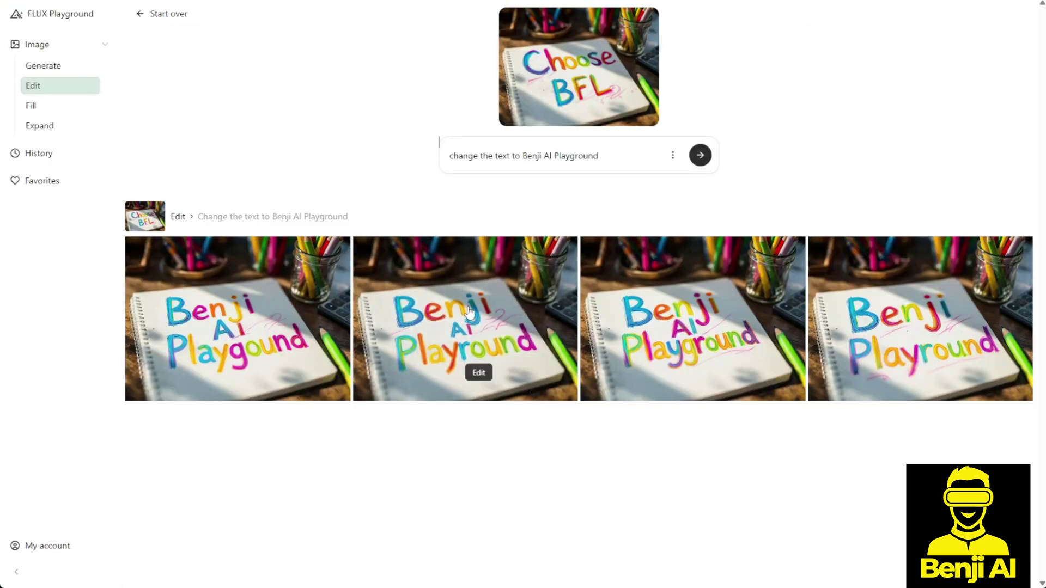
left_click(419, 348)
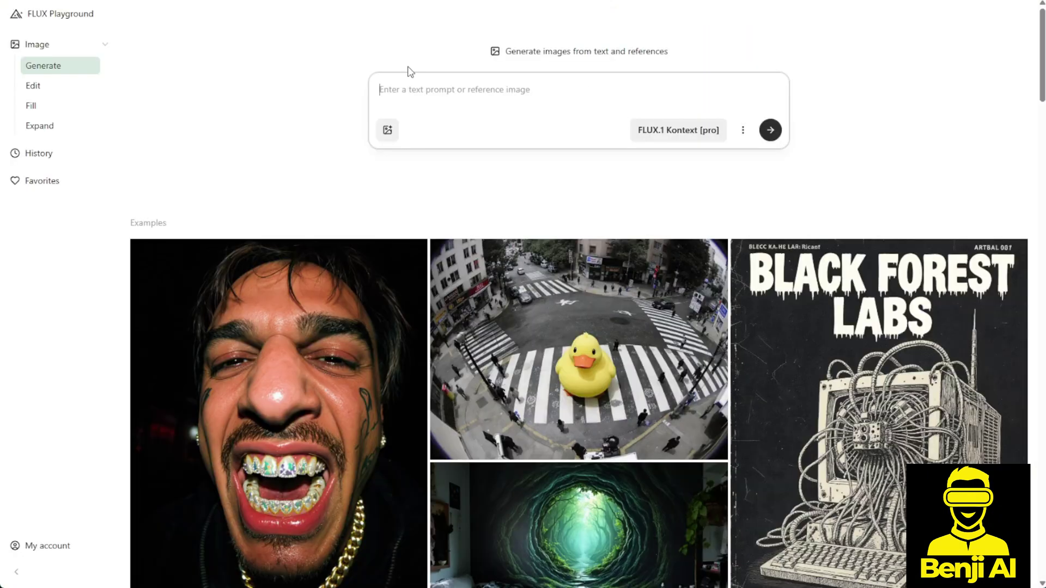
Choose FLUX.1 Kontext [max] from the model list.
left_click(706, 136)
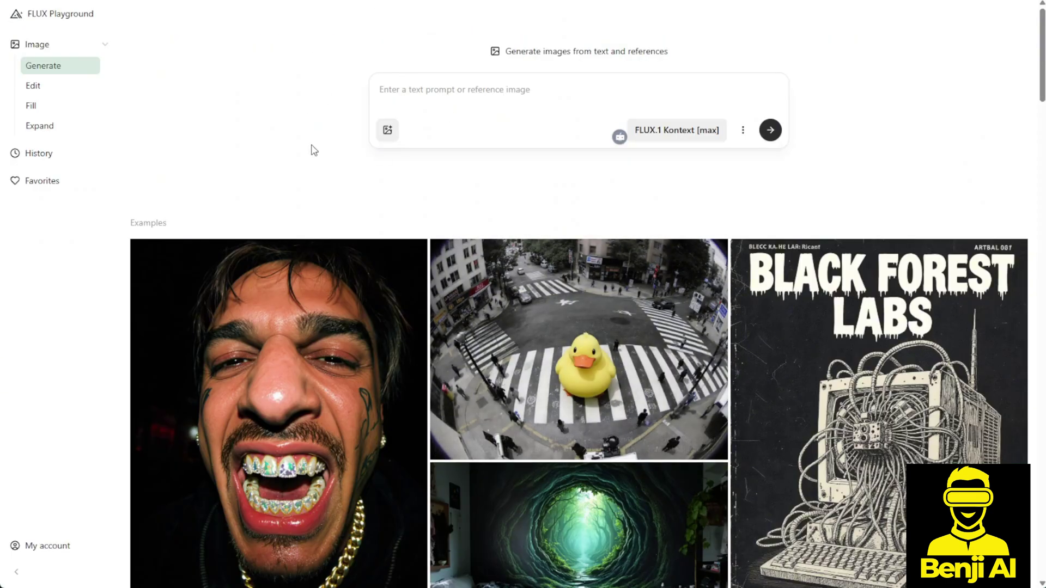
scroll(305, 133, "down", 5)
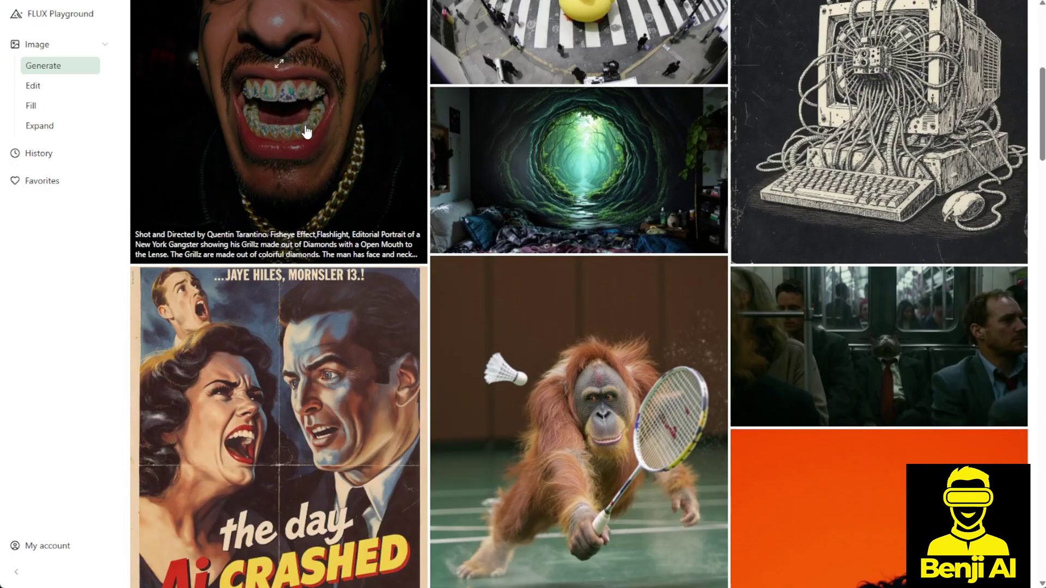
scroll(305, 132, "up", 5)
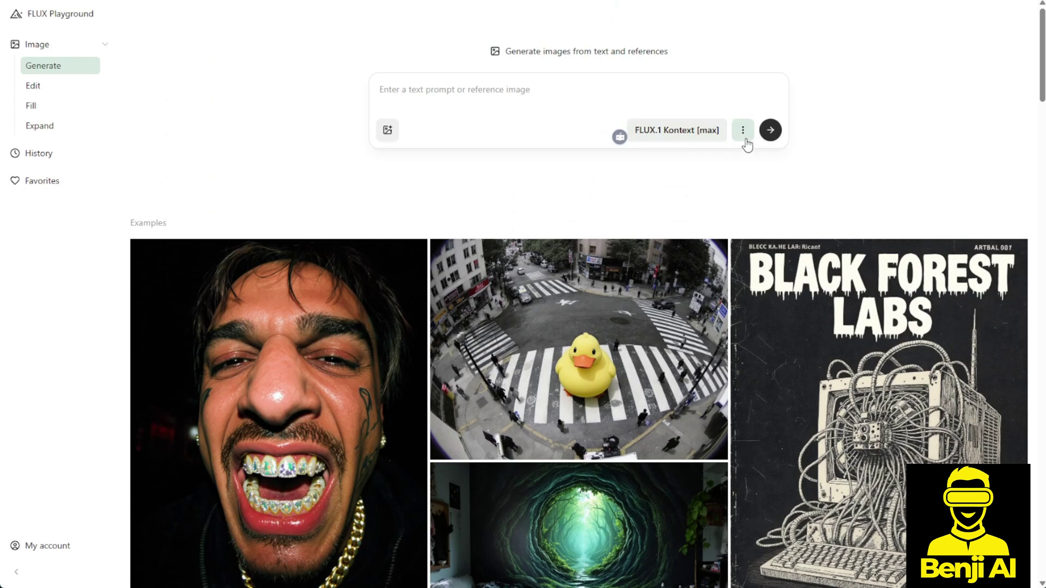
left_click(553, 102)
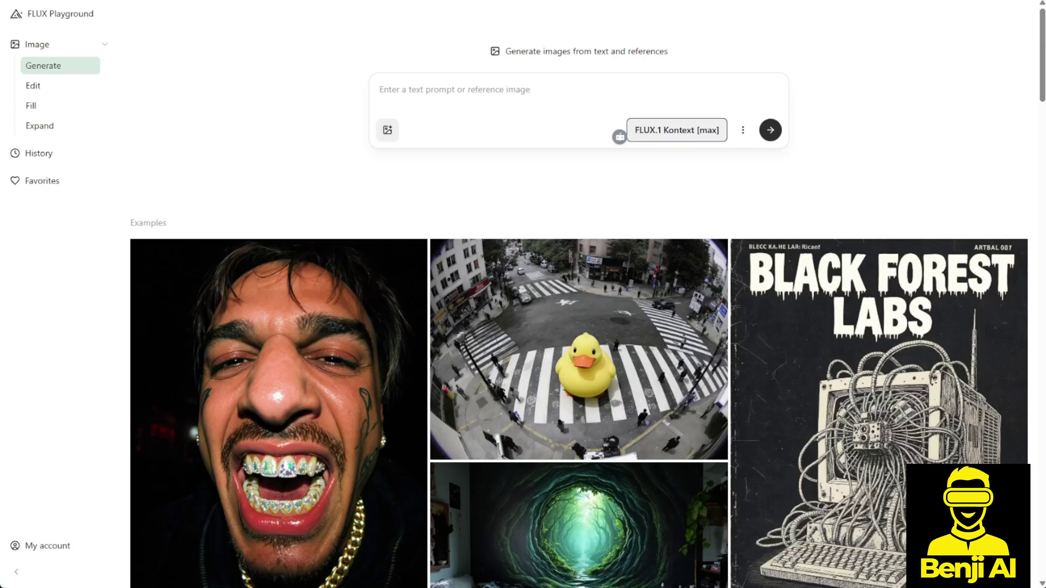
Paste the fairy image with a cyberpunk black-leather outfit prompt and load it in Edit mode.
key("ctrl+v")
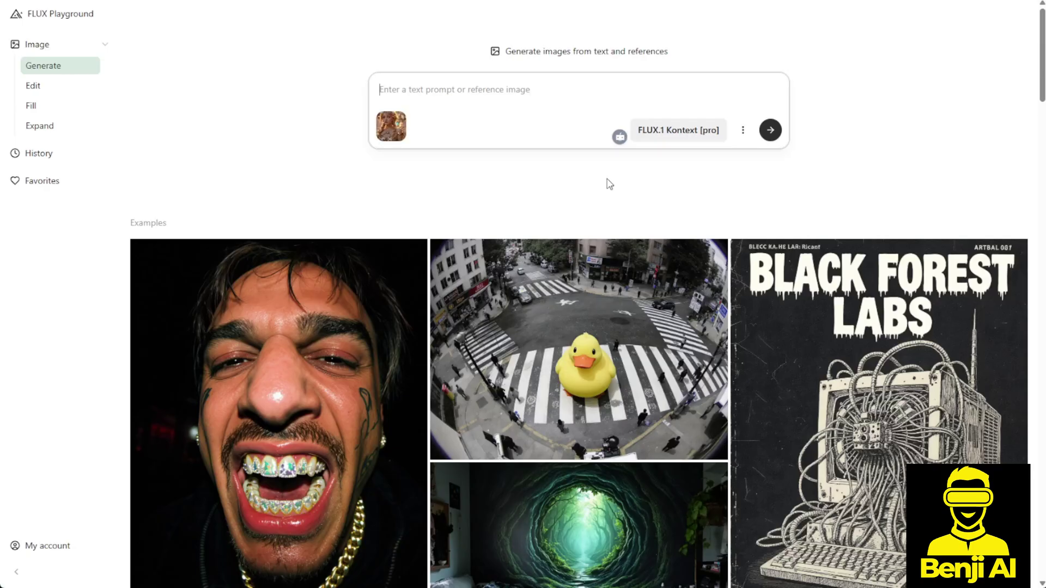
type("change this character to a cyberpunk futuristic style outfit, with a black leather jacket. the fairy wings on the back change to futuristic armory wings")
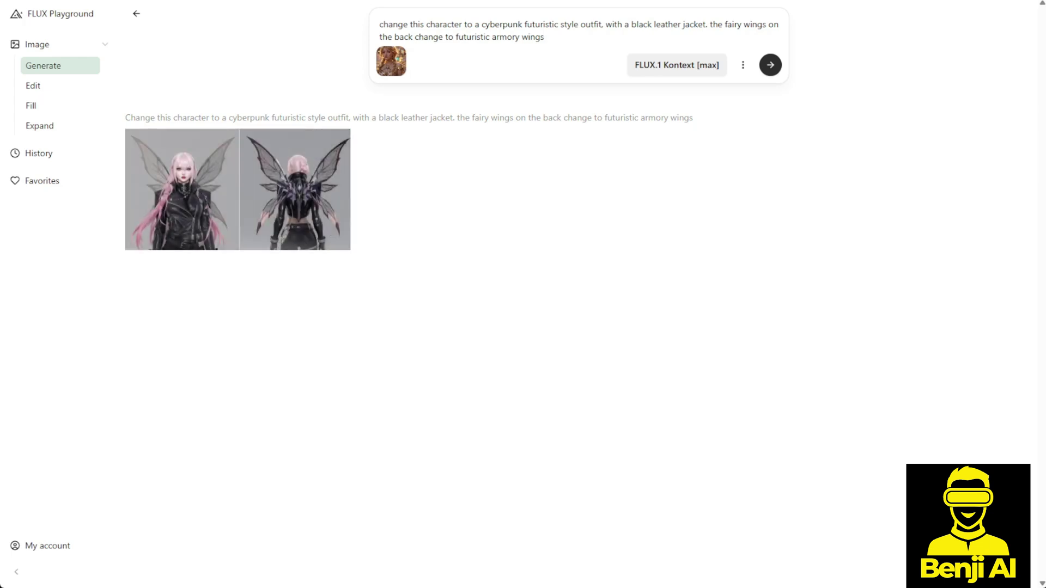
left_click(295, 191)
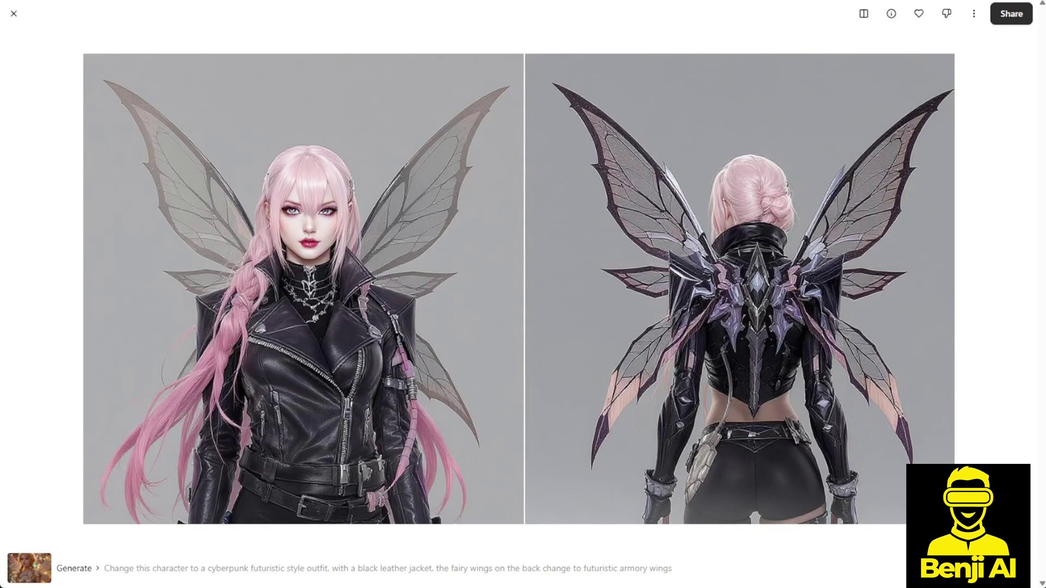
left_click(35, 566)
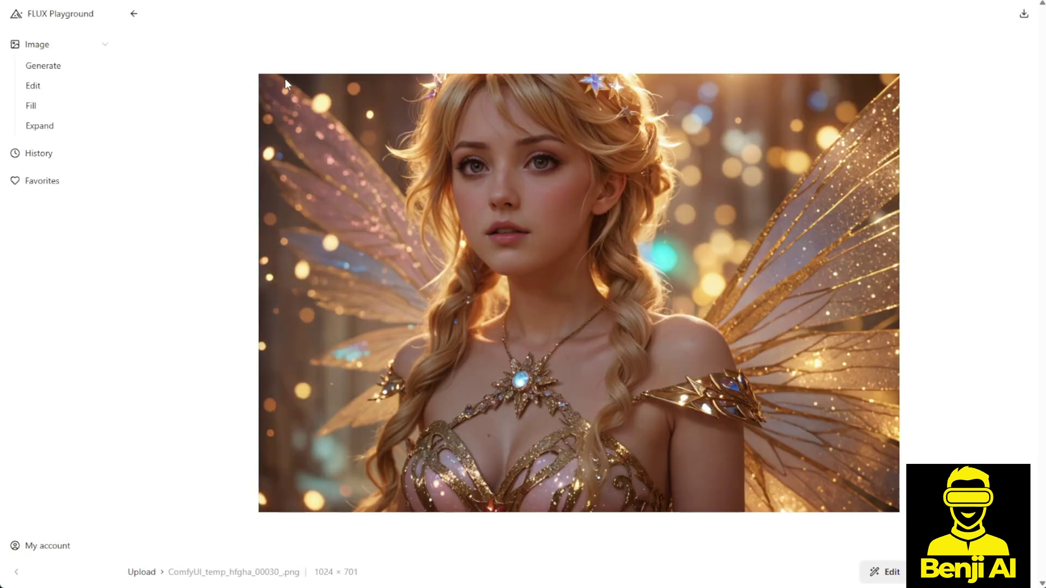
left_click(884, 572)
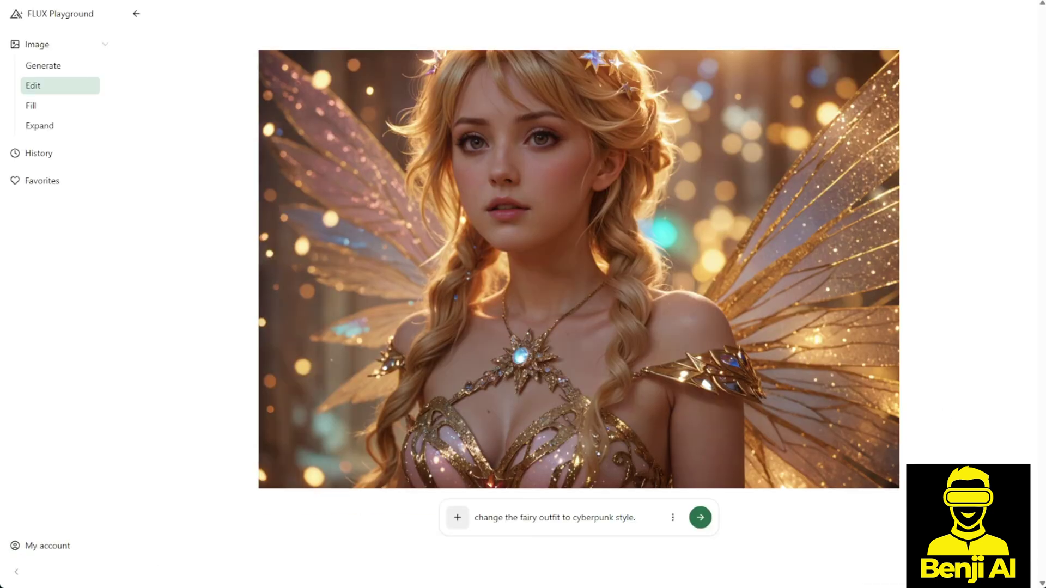
Generate the cyberpunk fairy outfit edits and review the first two results full size.
left_click(700, 518)
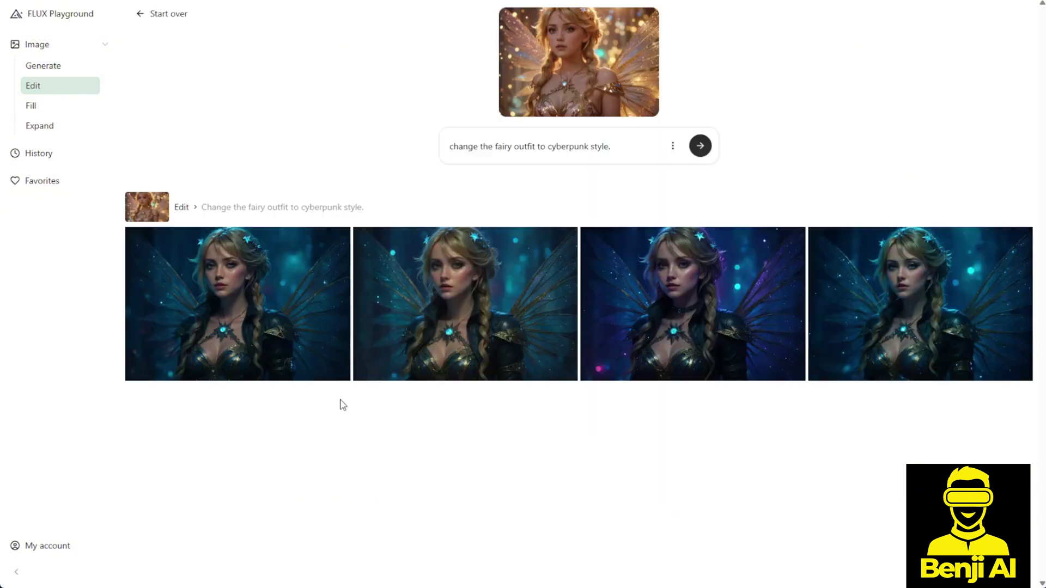
mouse_move(325, 315)
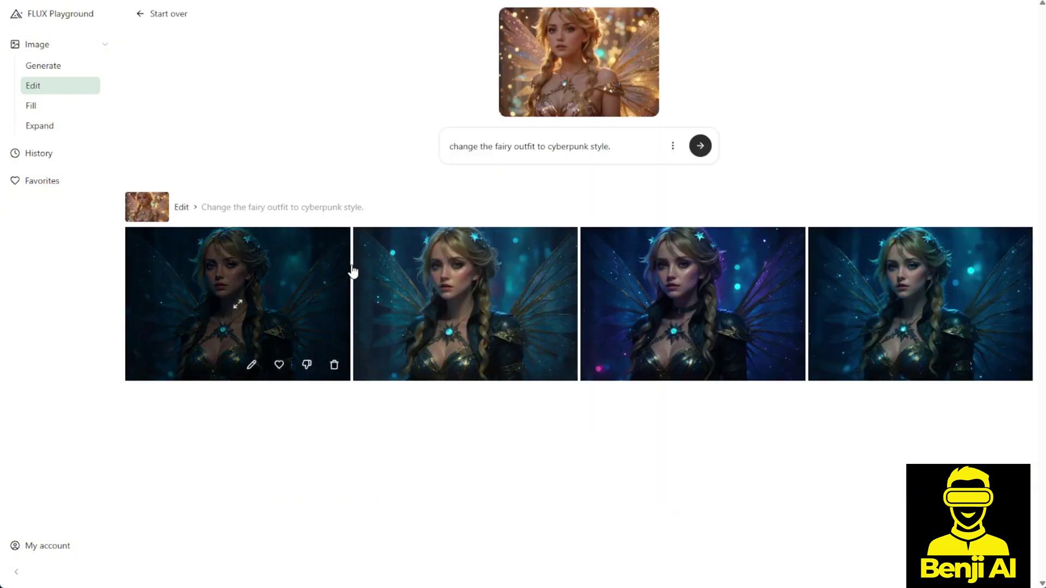
left_click(321, 256)
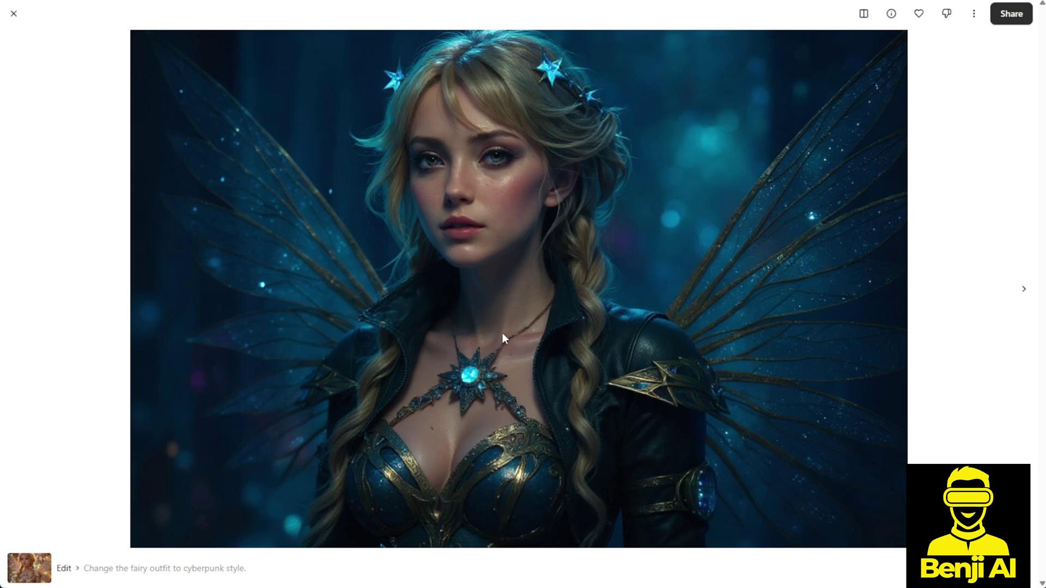
left_click(13, 14)
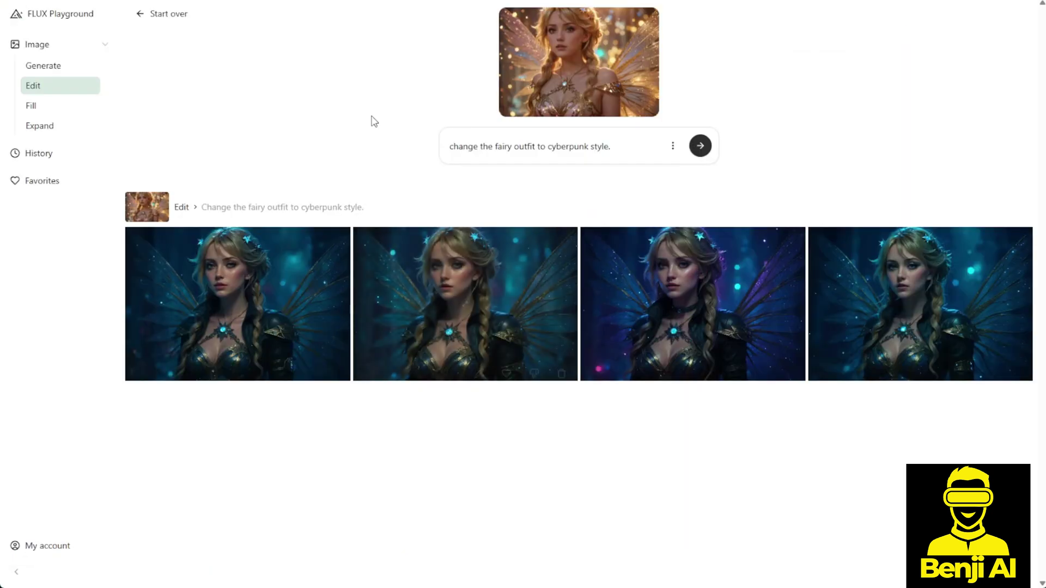
left_click_drag(493, 147, 595, 147)
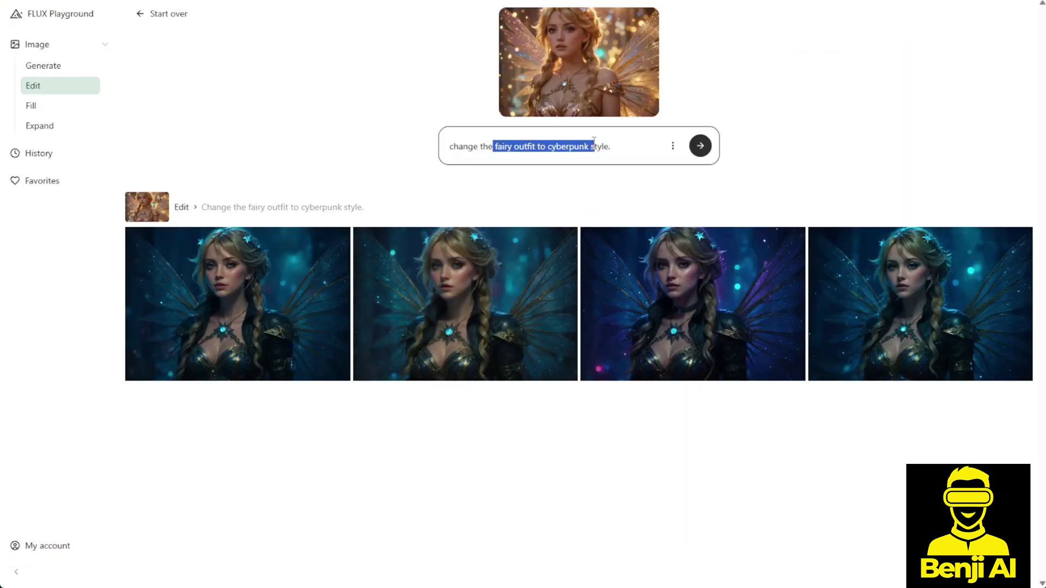
left_click(284, 256)
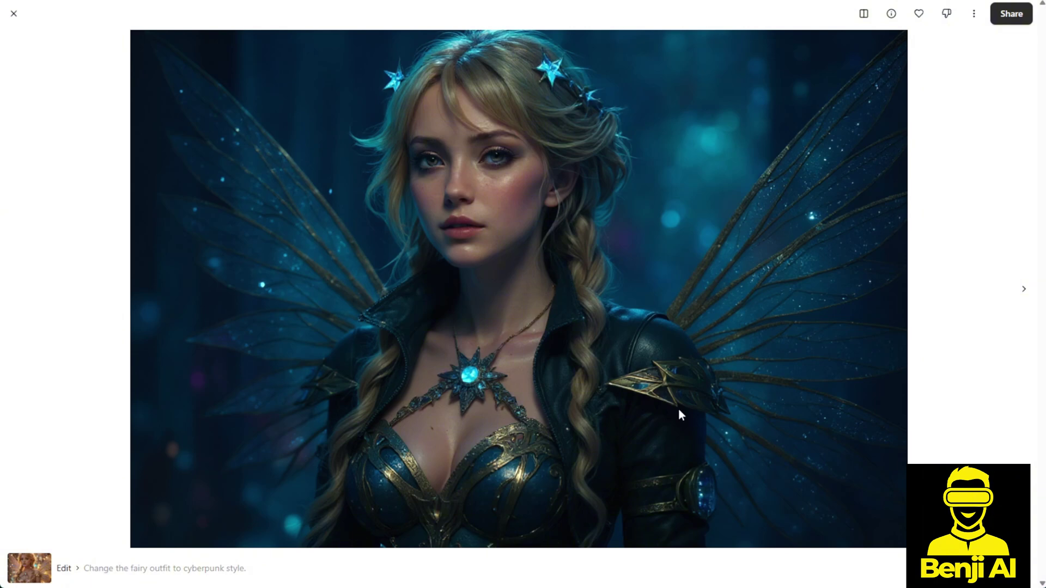
key("Right")
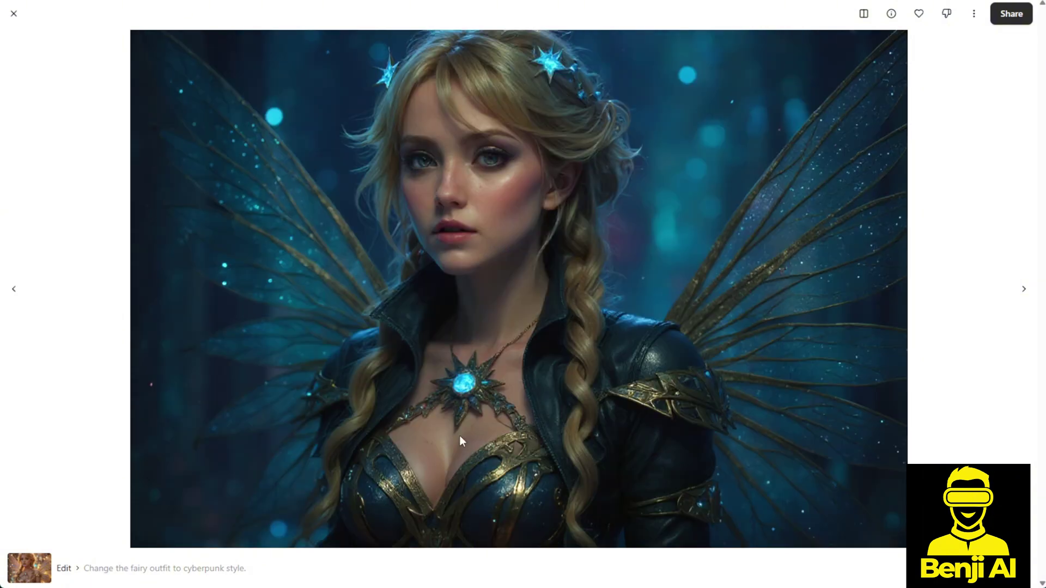
key("Escape")
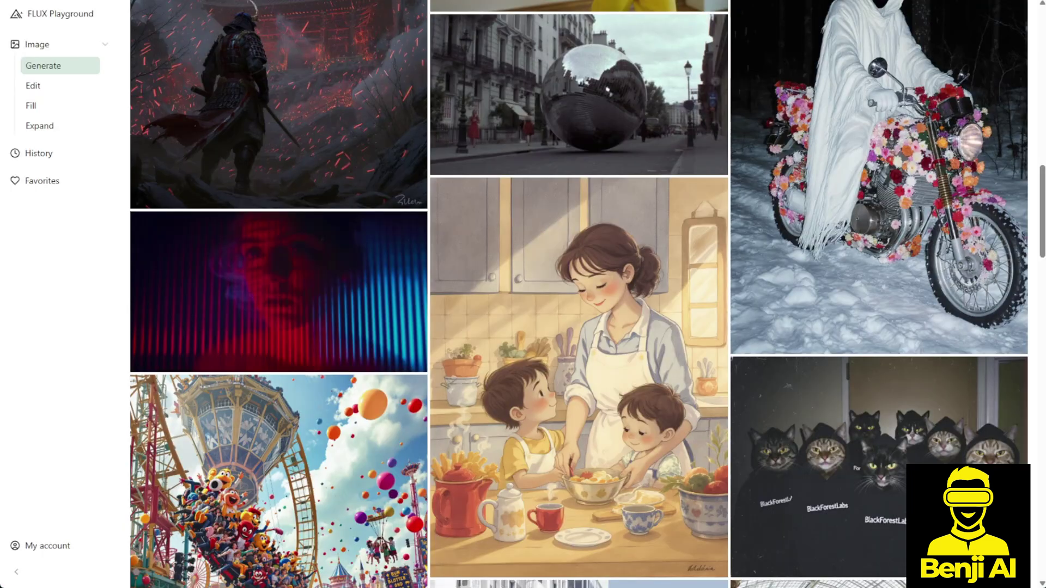
scroll(278, 231, "up", 5)
scroll(278, 231, "up", 10)
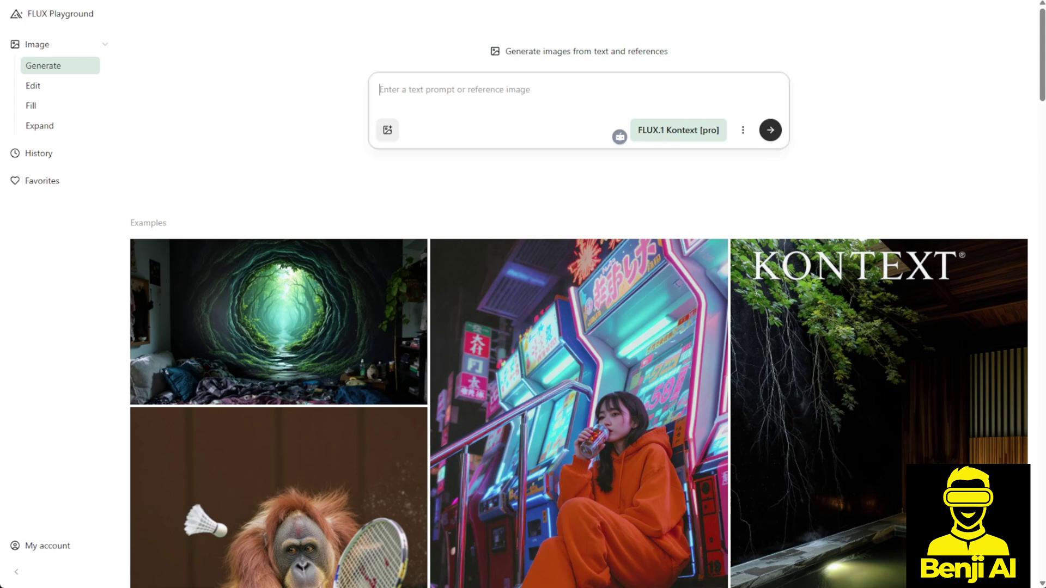
left_click(678, 130)
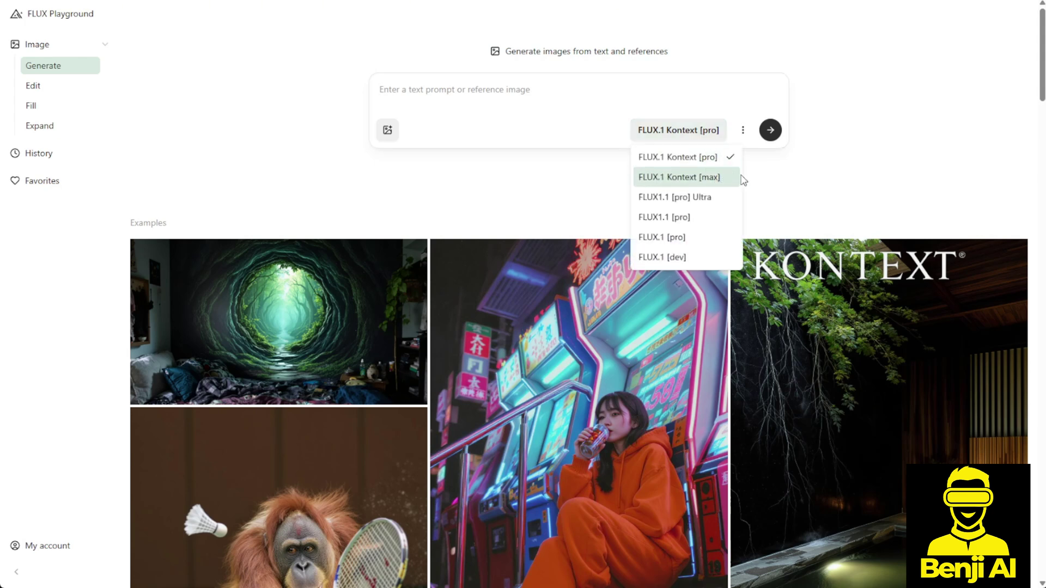
left_click(827, 187)
scroll(449, 225, "down", 3)
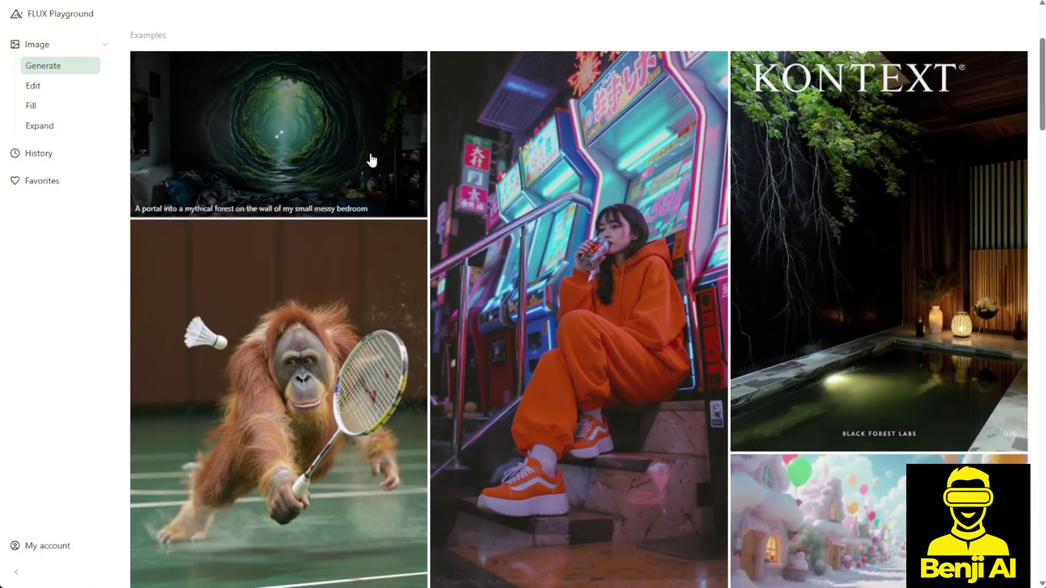
scroll(265, 457, "down", 3)
scroll(266, 456, "down", 10)
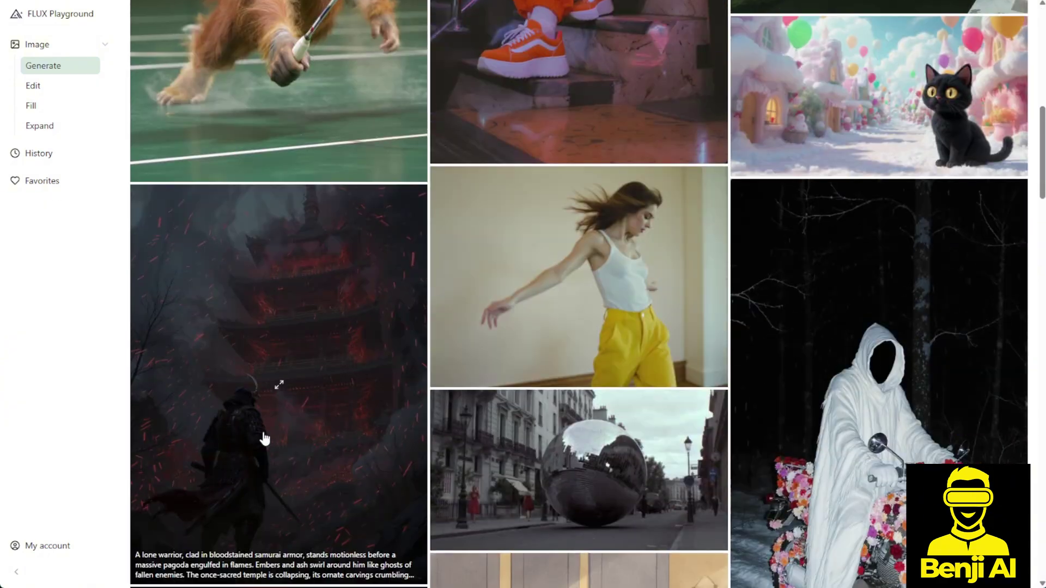
scroll(276, 427, "down", 3)
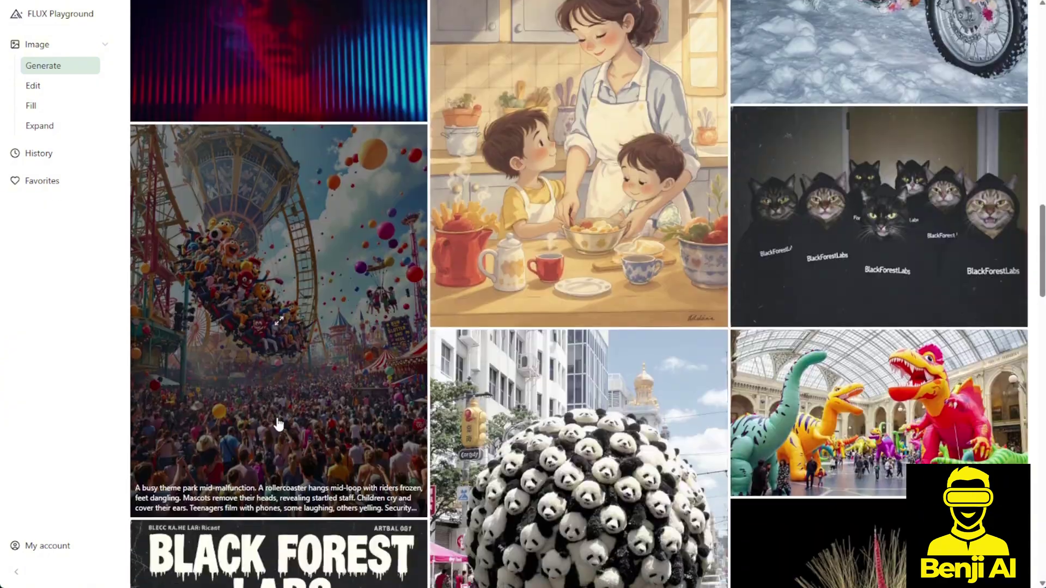
scroll(278, 424, "down", 3)
scroll(279, 423, "up", 2)
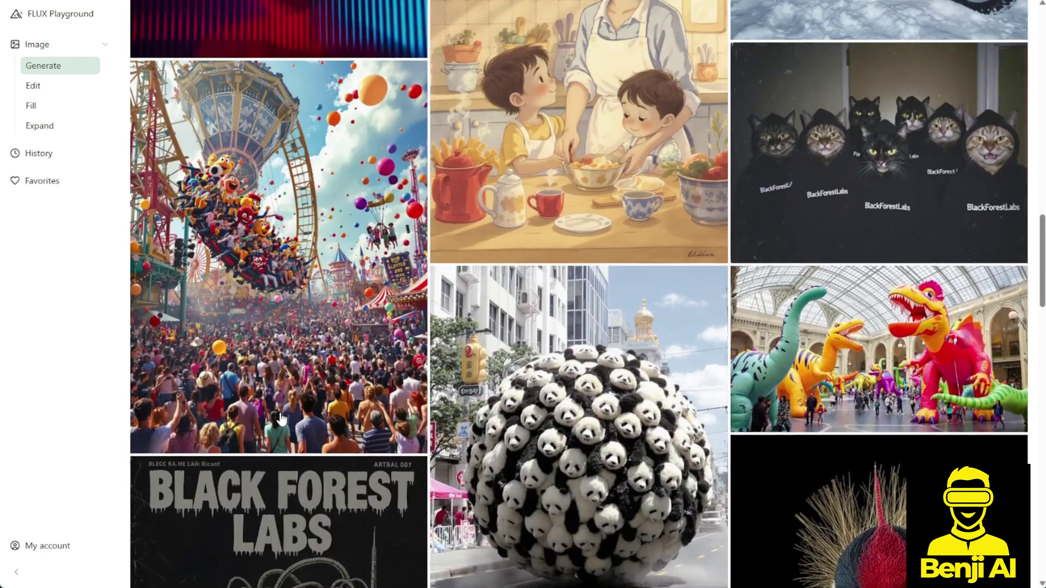
mouse_move(280, 420)
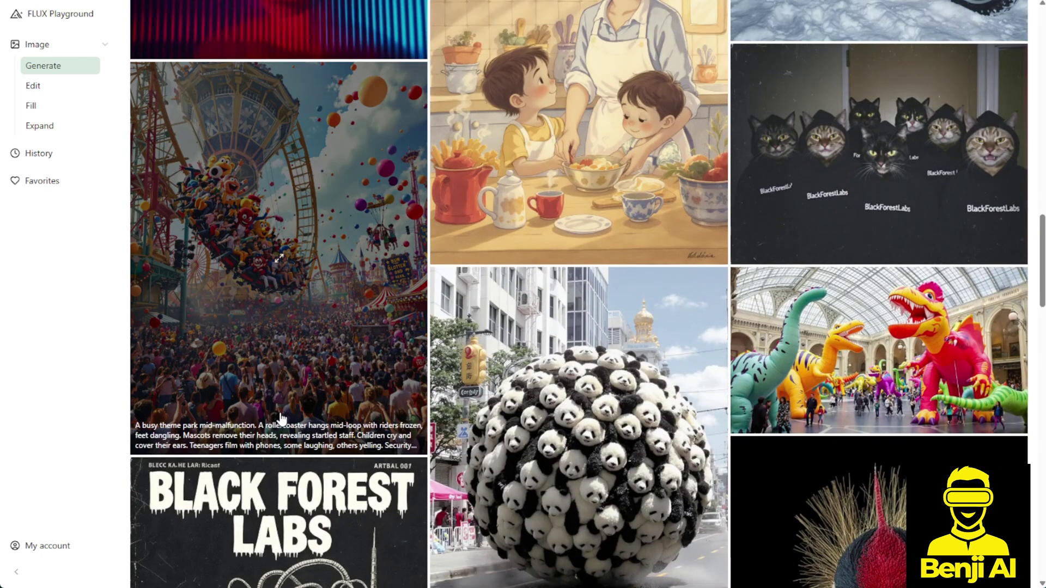
scroll(280, 419, "down", 2)
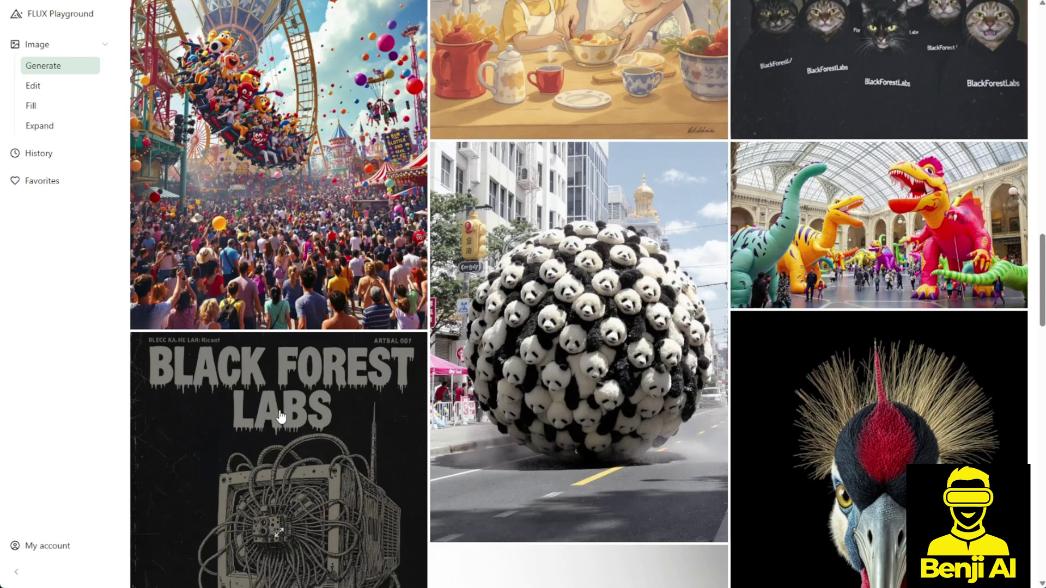
scroll(469, 397, "down", 3)
scroll(470, 395, "down", 4)
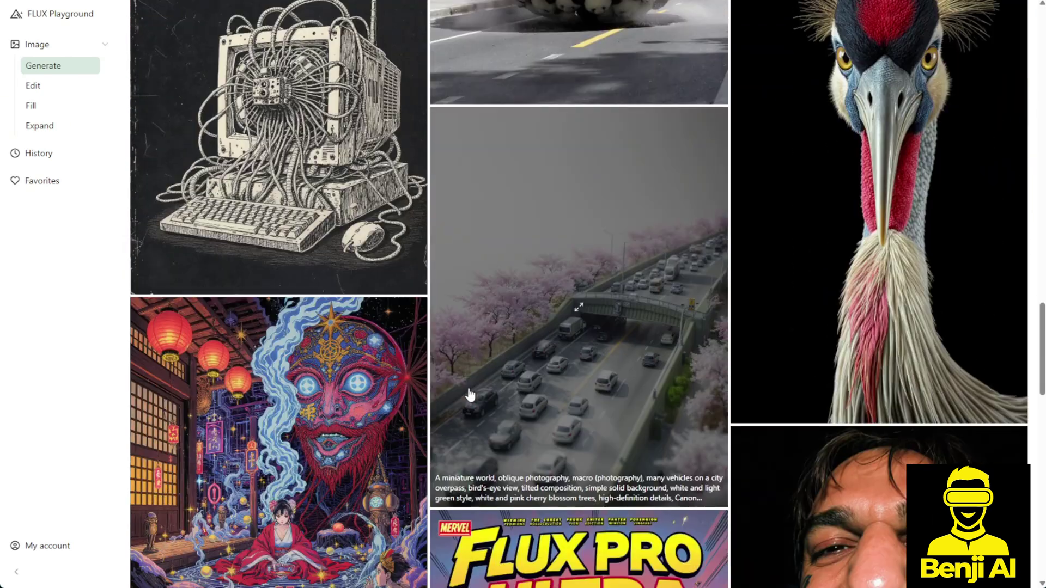
scroll(469, 395, "down", 2)
scroll(467, 390, "down", 2)
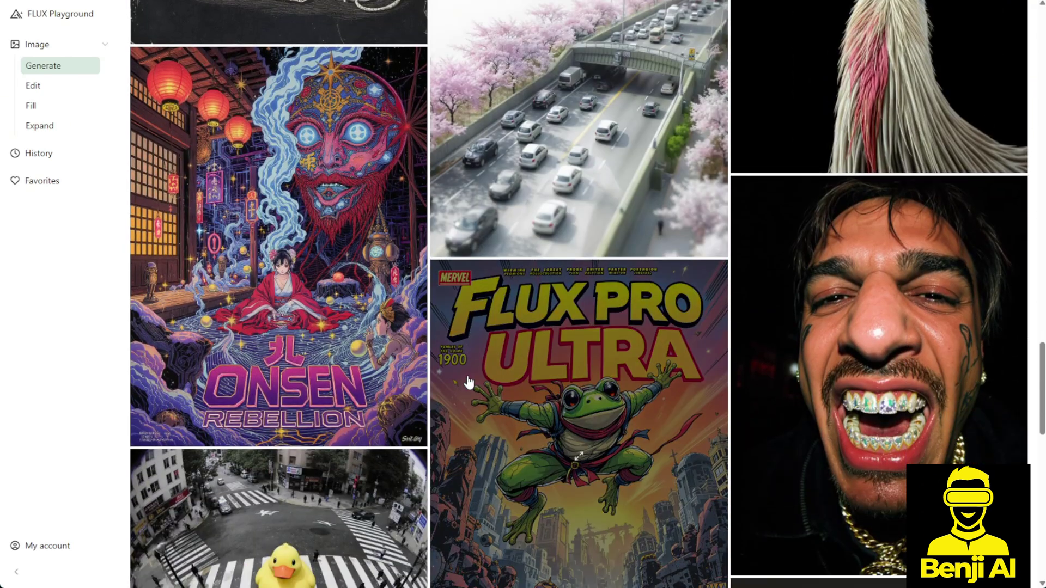
scroll(459, 381, "down", 5)
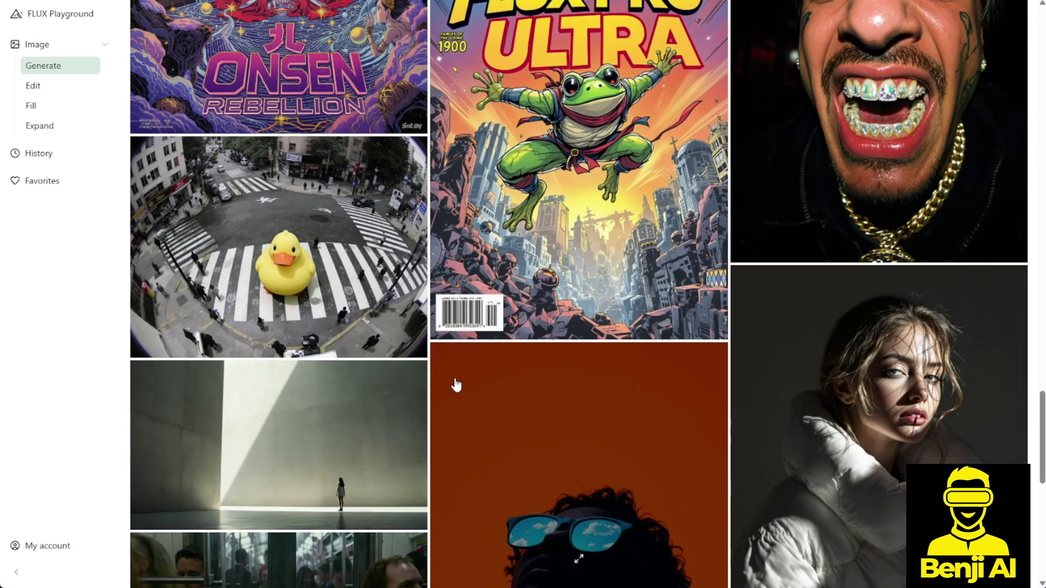
scroll(466, 390, "down", 3)
scroll(475, 401, "down", 2)
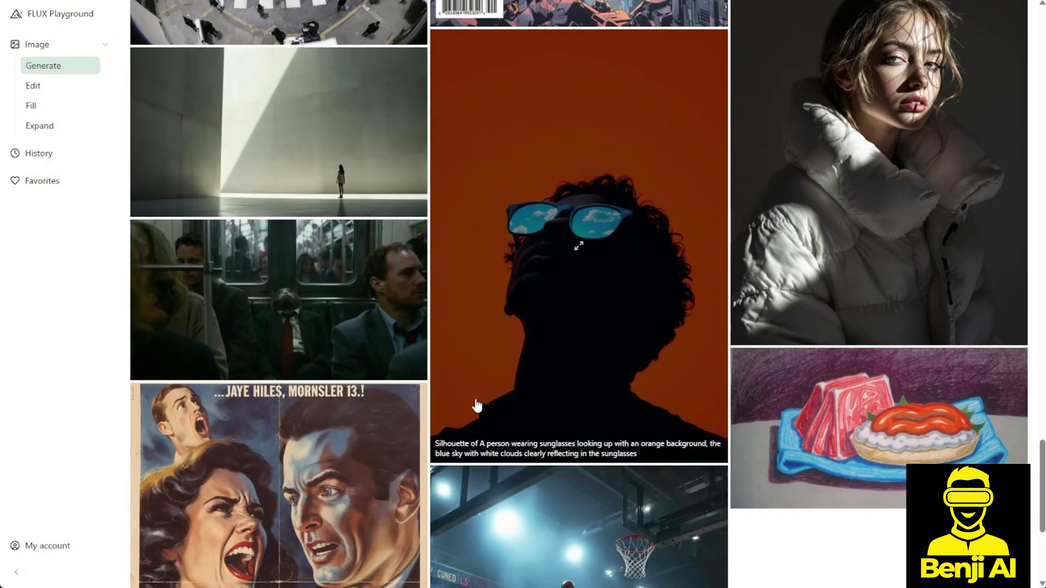
scroll(846, 420, "down", 4)
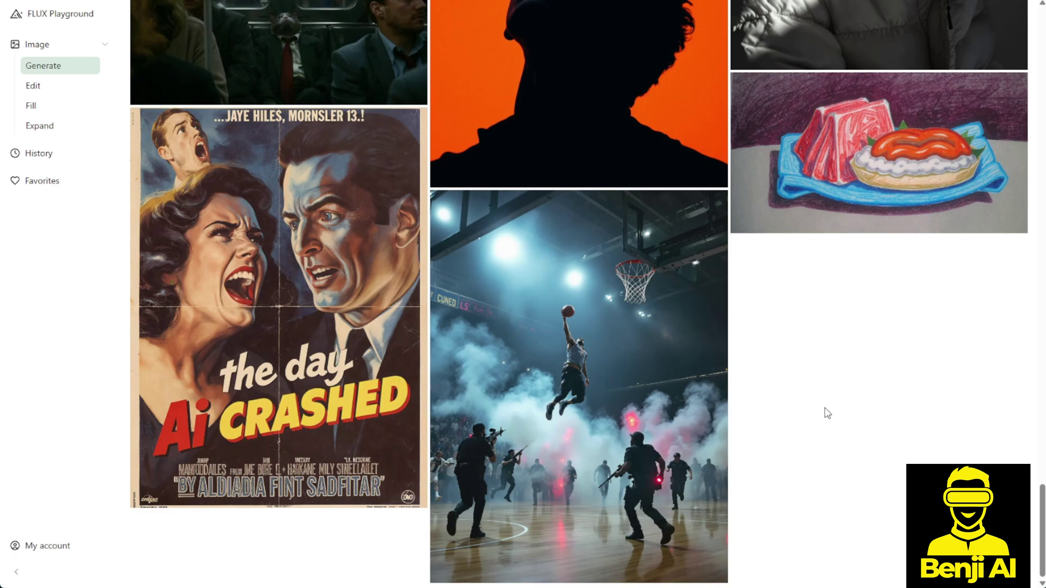
scroll(830, 435, "up", 7)
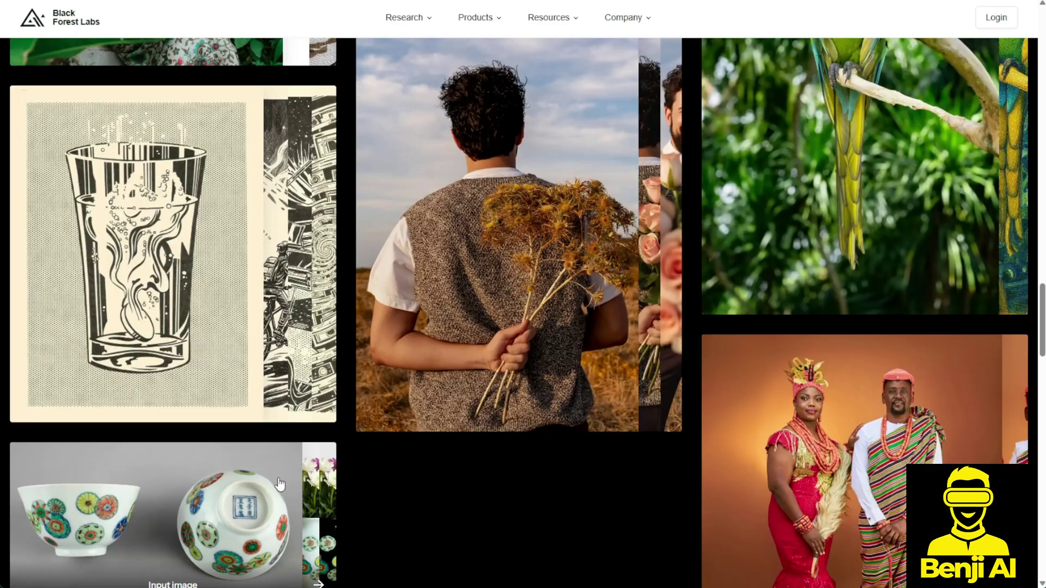
scroll(279, 484, "up", 2)
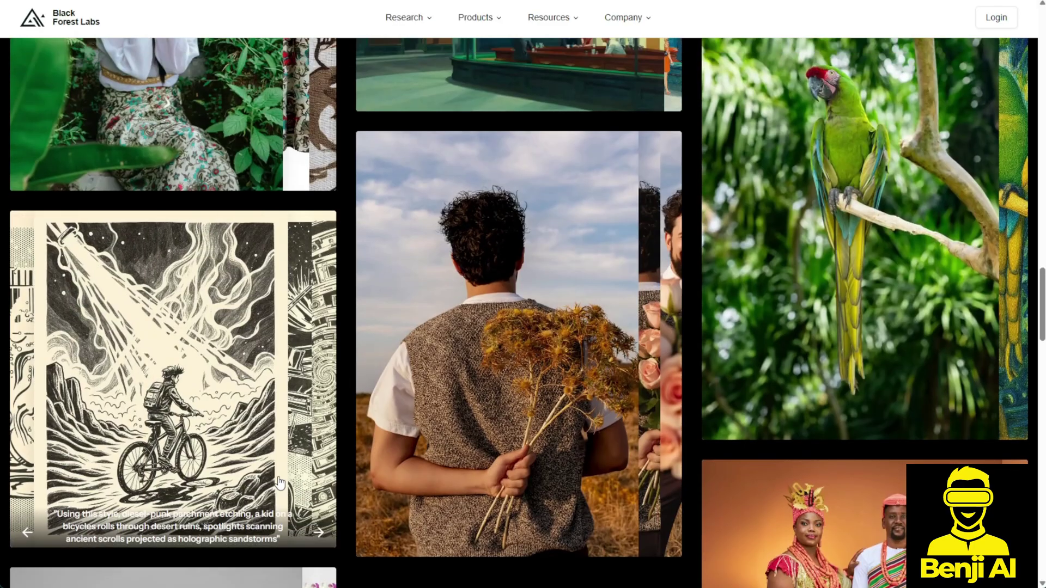